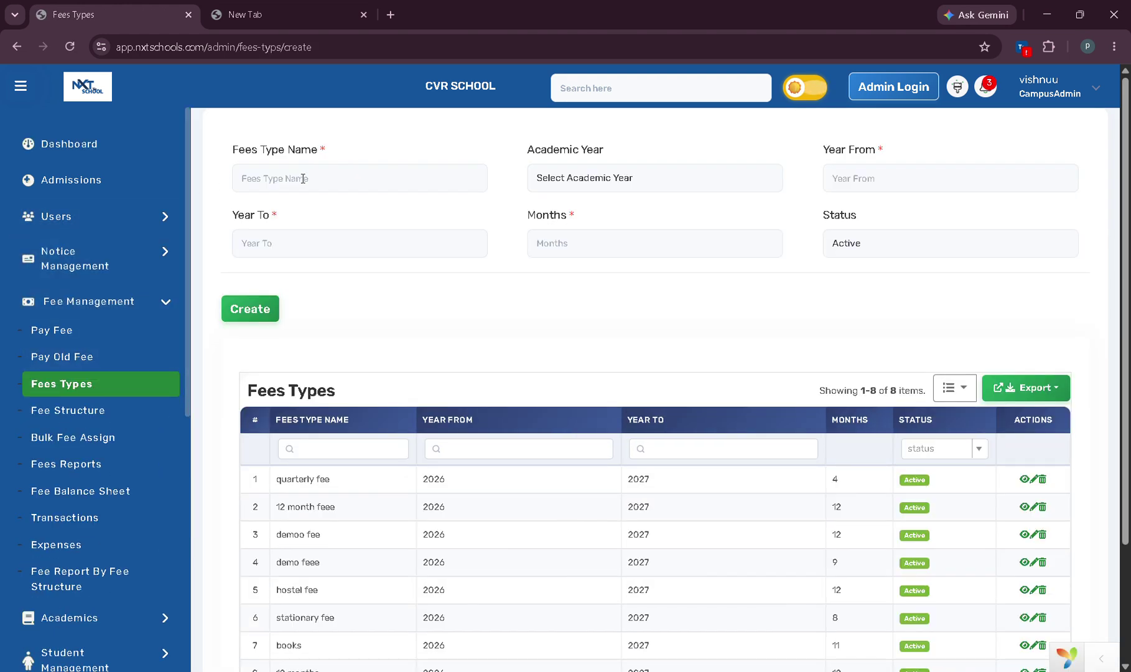
Create the 'six months fee' fee type for academic year 2026 with 6 months, then go to Fee Structures.
left_click(305, 180)
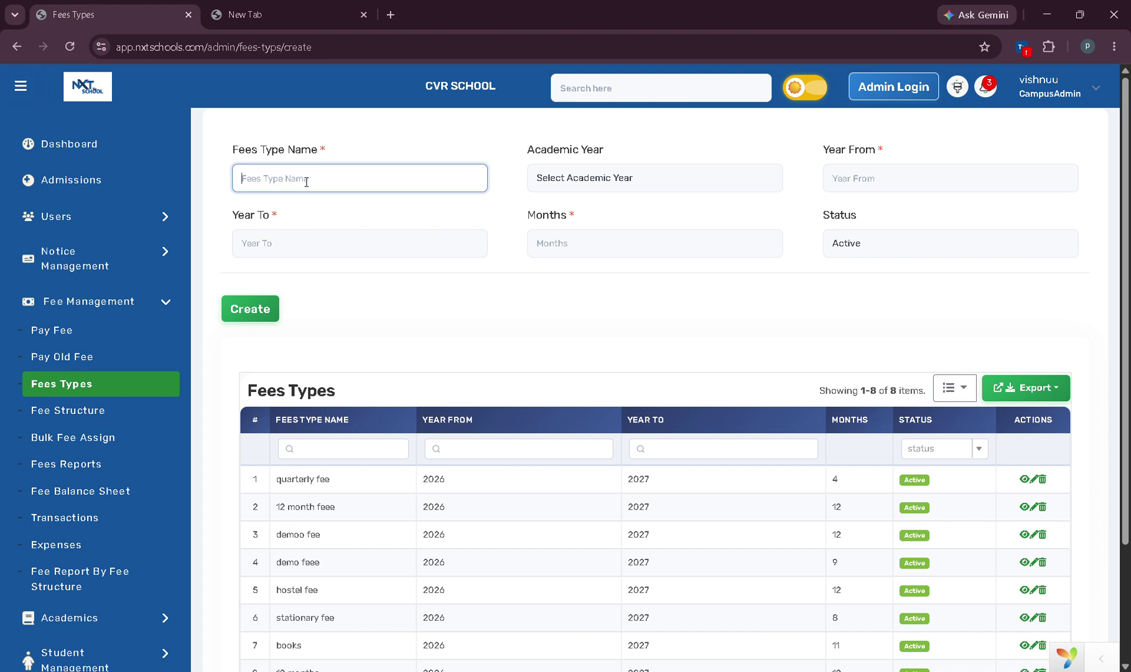
type("h")
key("BackSpace")
type("six months fee")
left_click(646, 176)
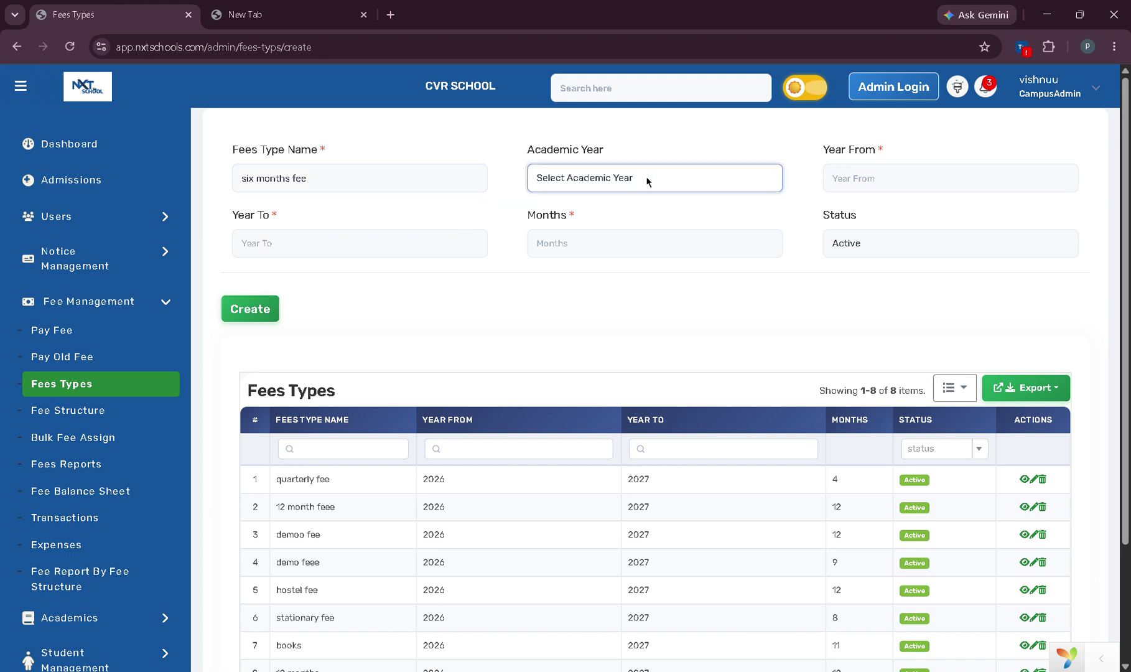
left_click(602, 219)
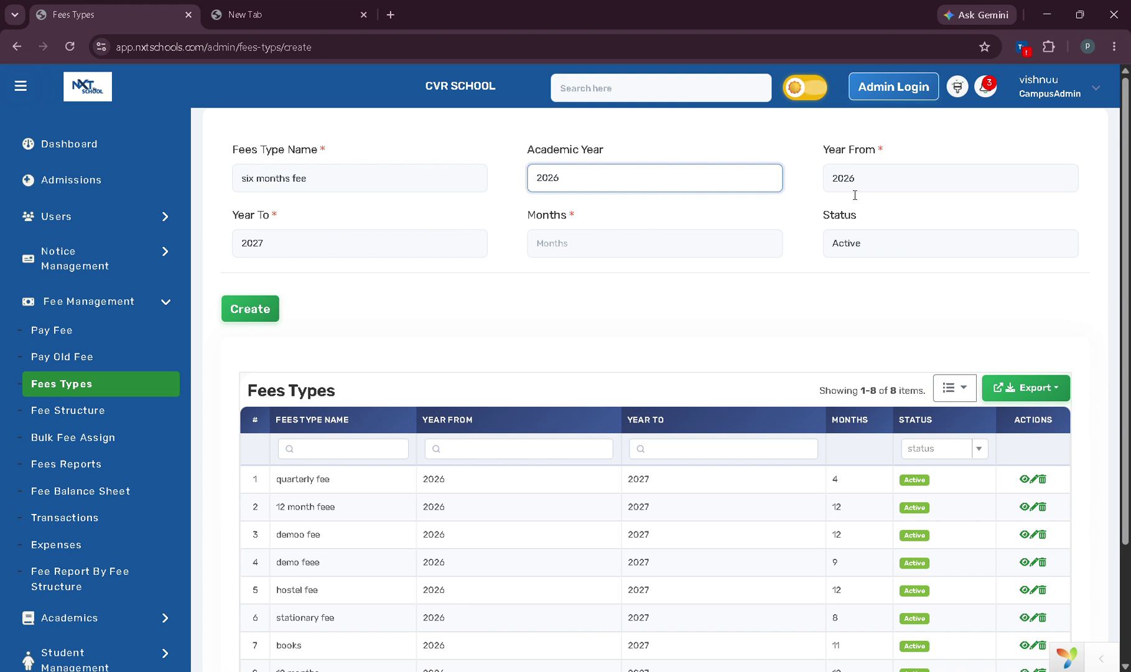
left_click(578, 251)
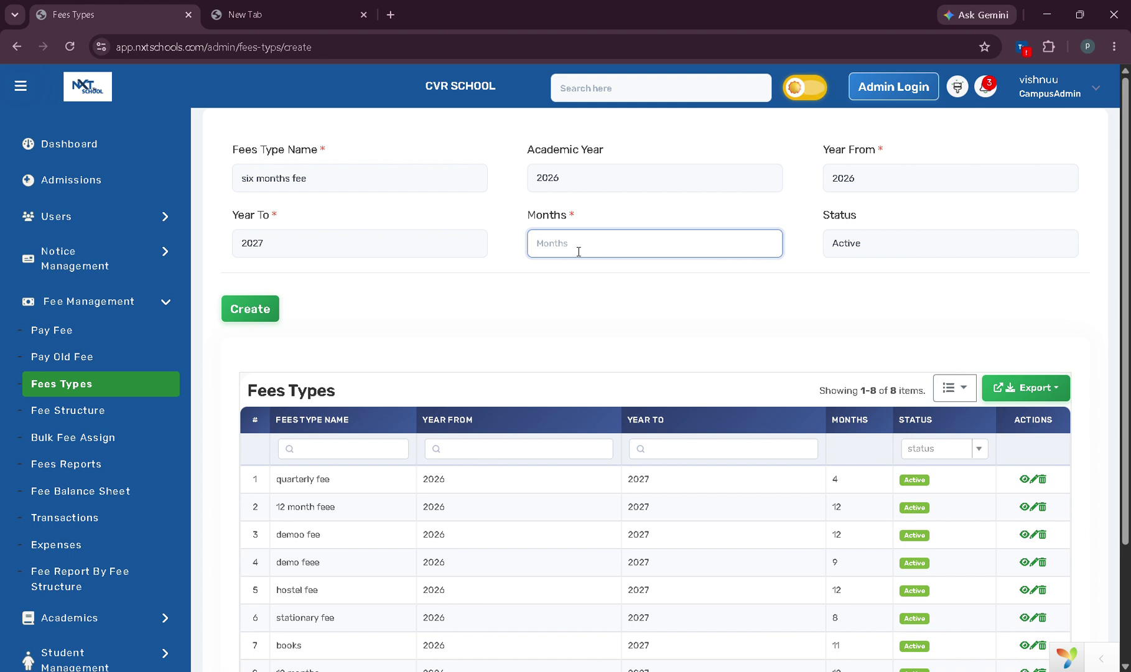
type("6")
left_click(268, 323)
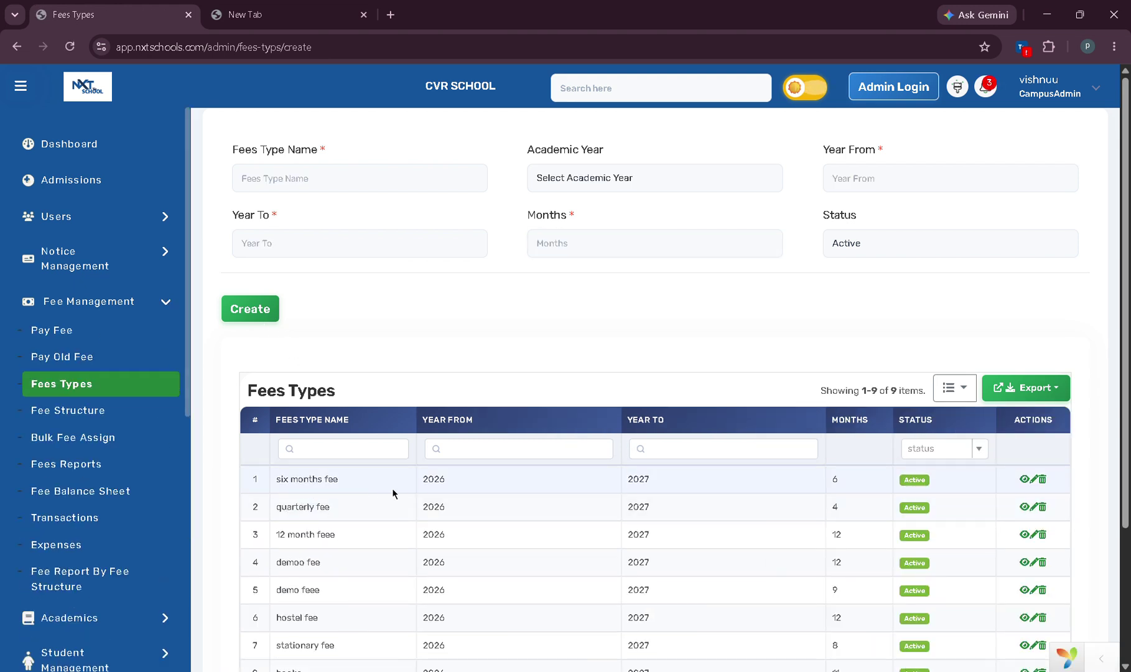
left_click(120, 423)
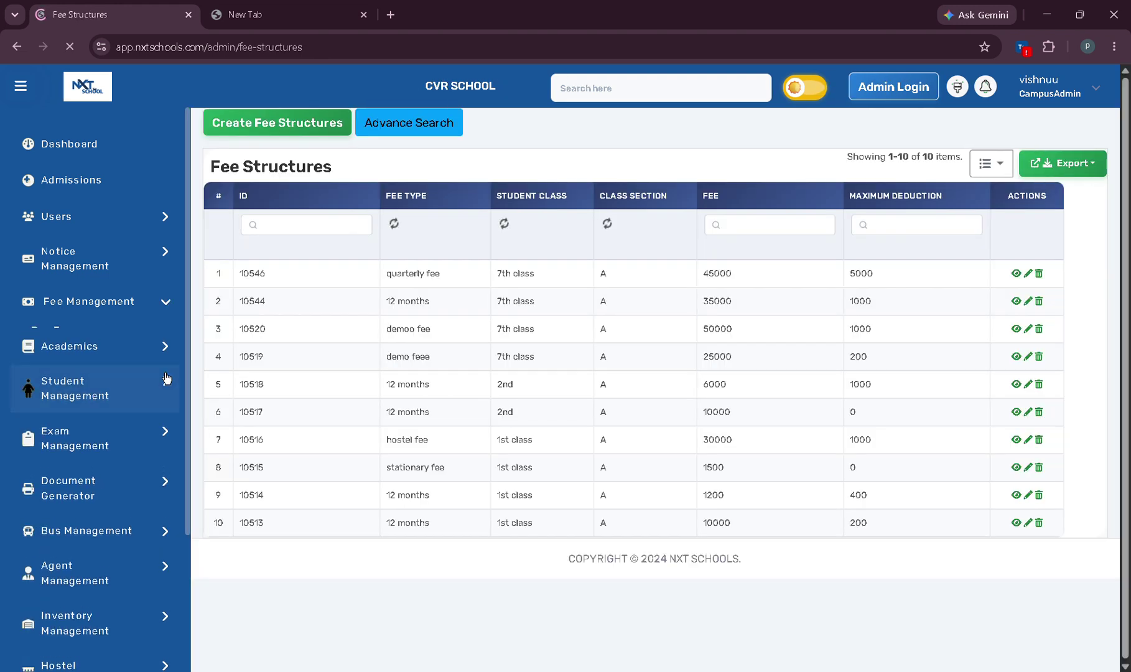
Start a new fee structure titled 'halfyearly fee' using six months fee for 1st class.
left_click(297, 138)
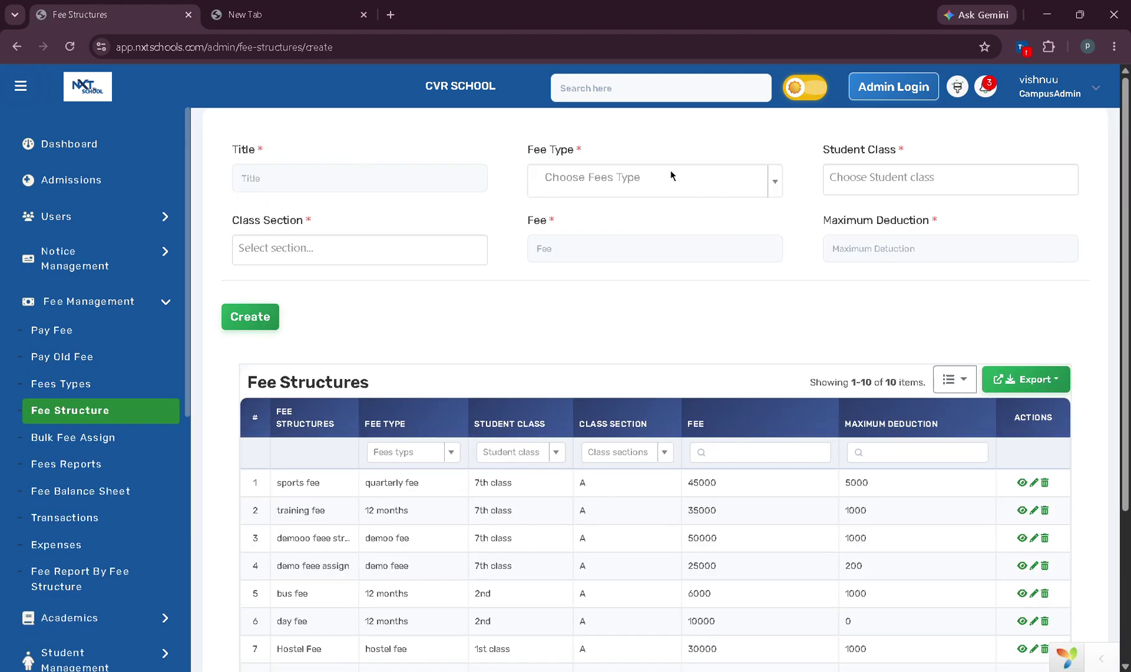
left_click(333, 190)
type("halfyear")
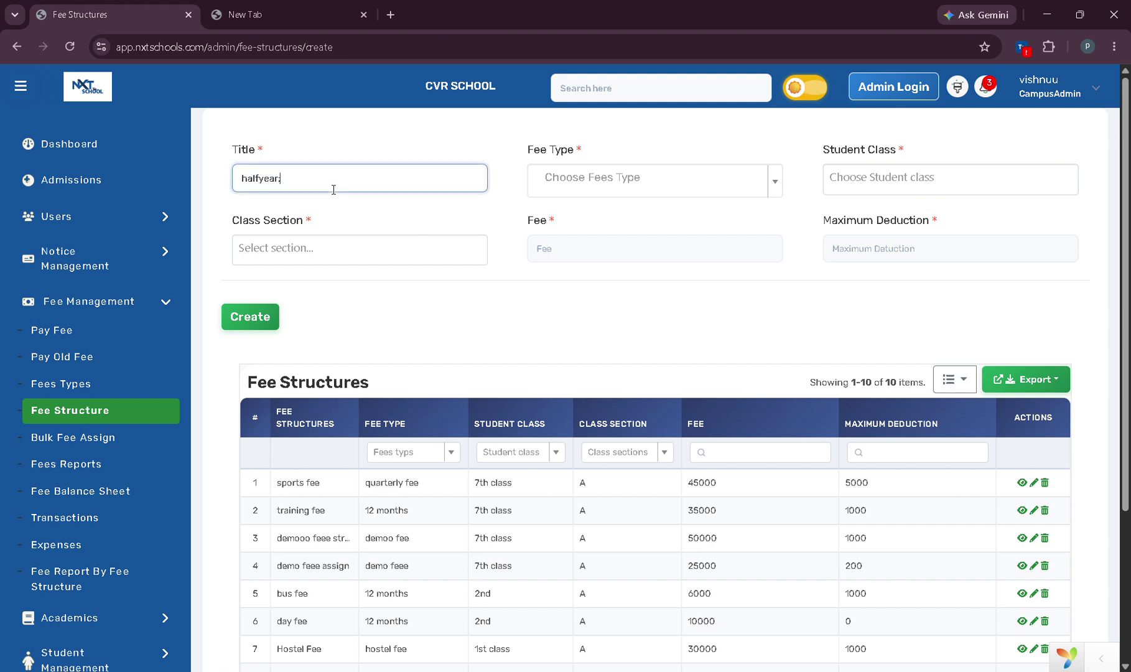
type("ly fee")
left_click(605, 179)
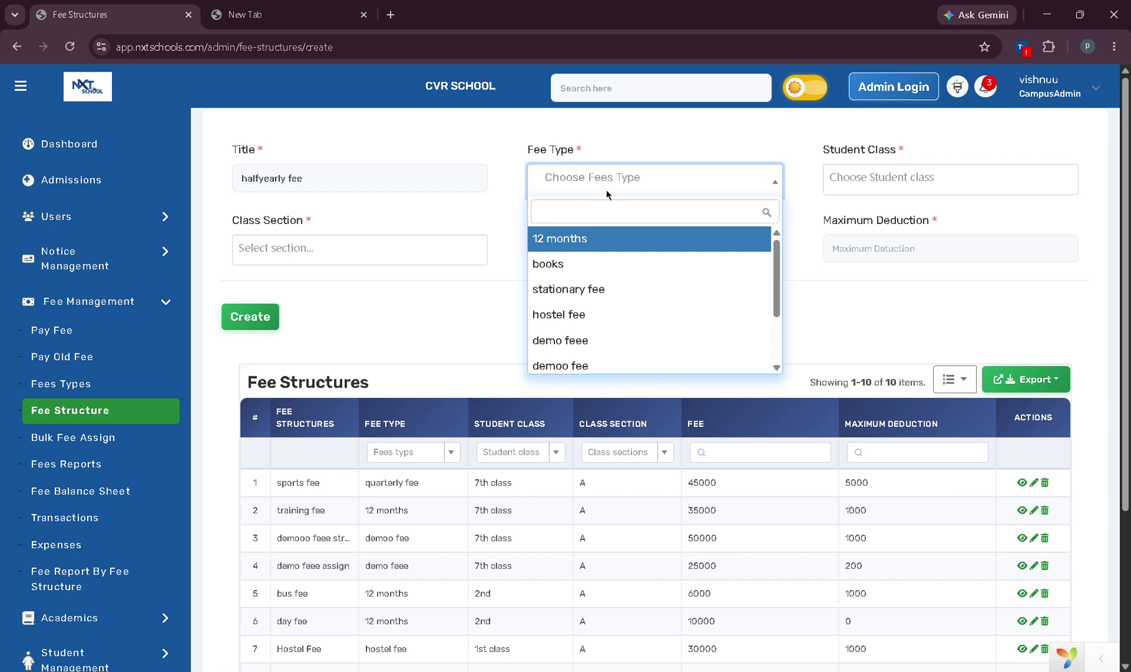
scroll(610, 280, "down", 2)
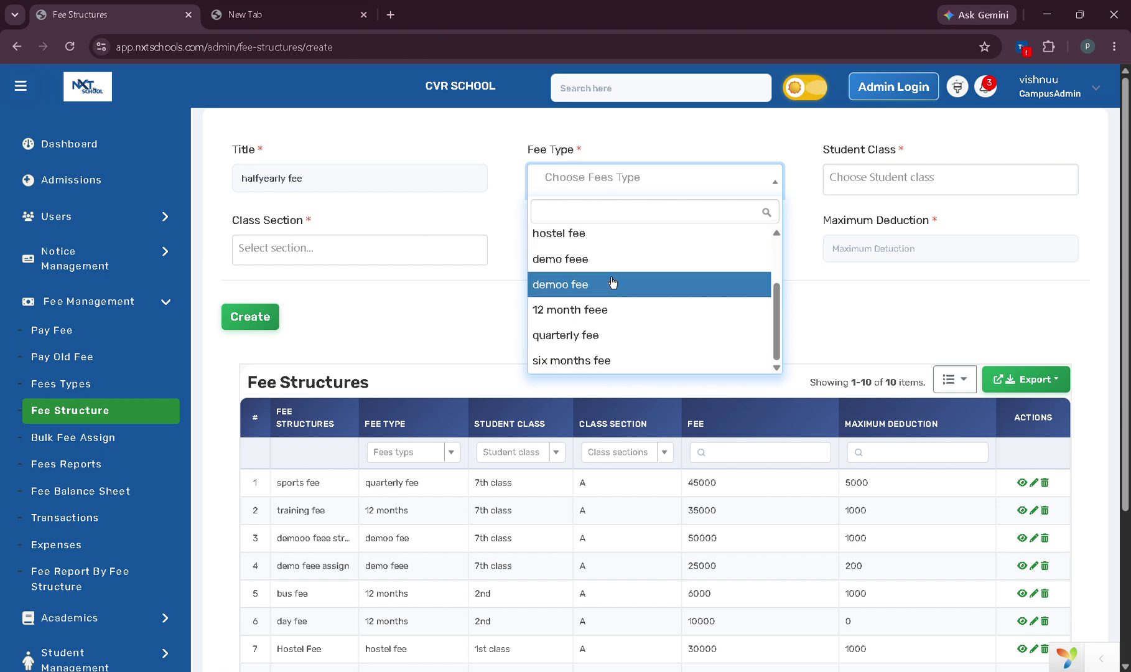
left_click(602, 360)
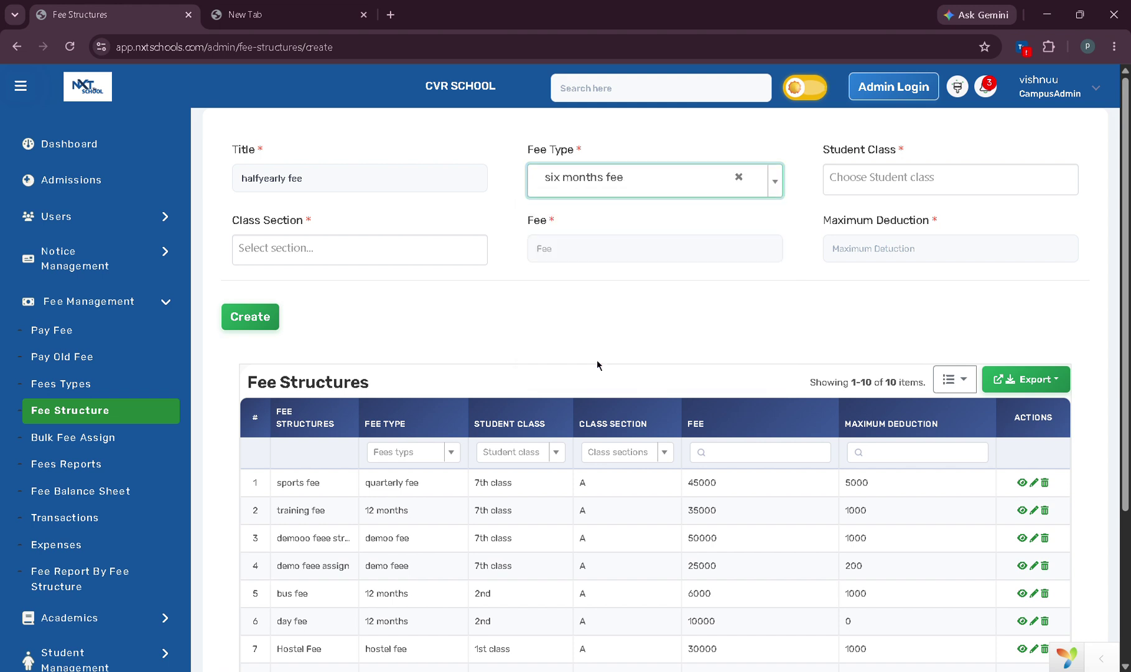
left_click(842, 186)
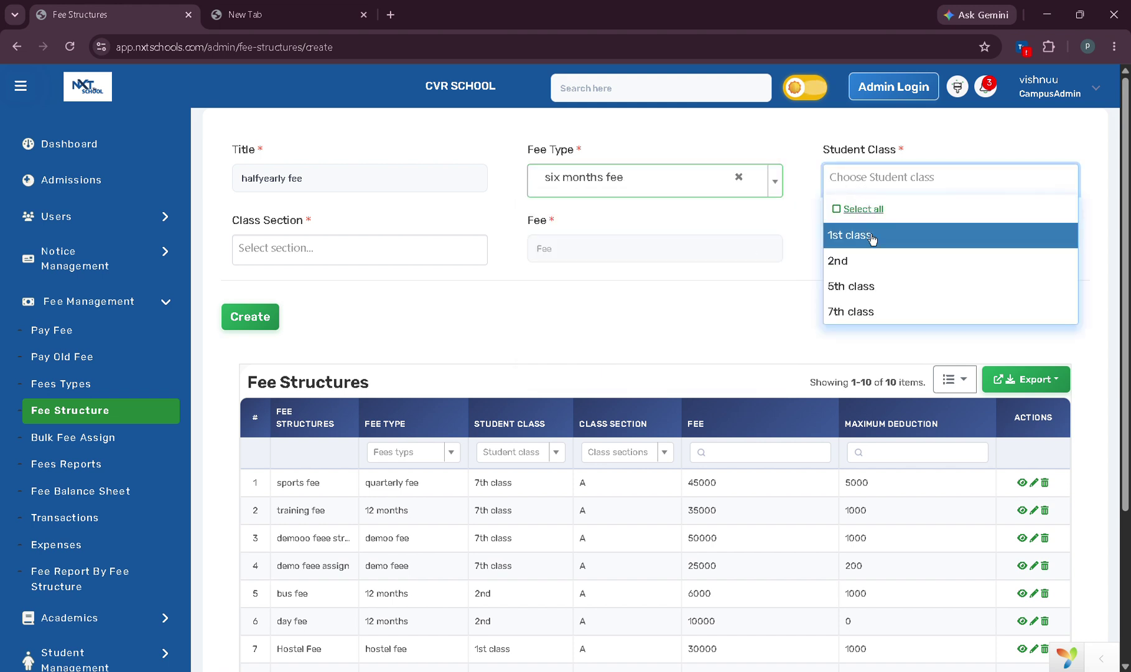
left_click(873, 243)
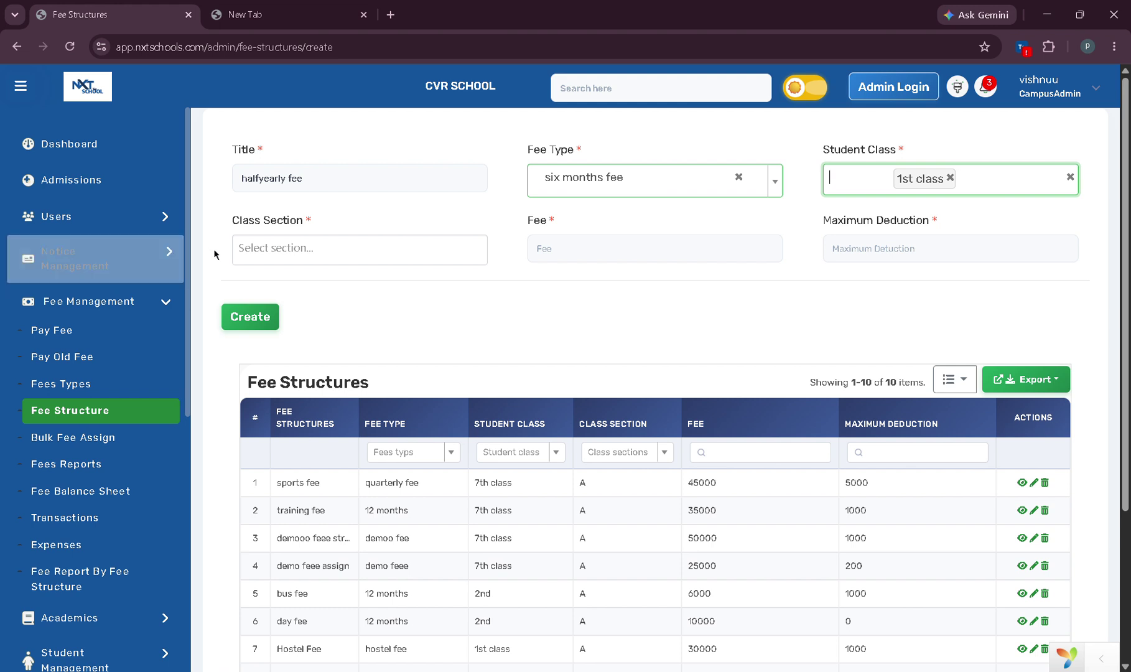
Set section A, fee 75000 and maximum deduction 5000, then create the structure.
left_click(238, 247)
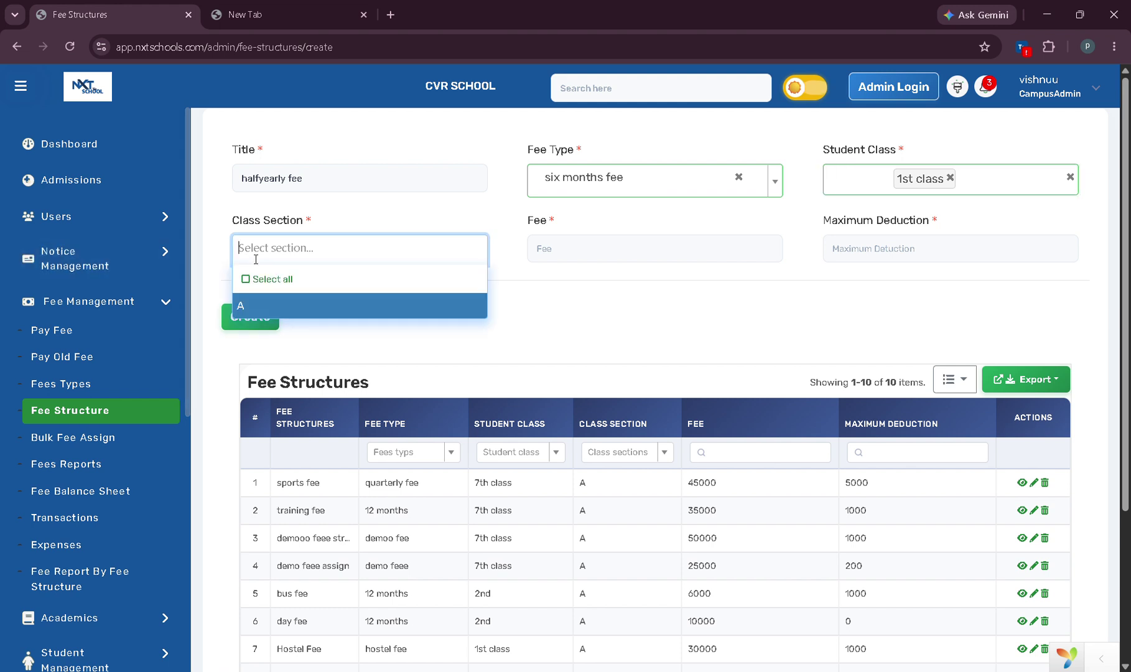
left_click(276, 311)
left_click(562, 247)
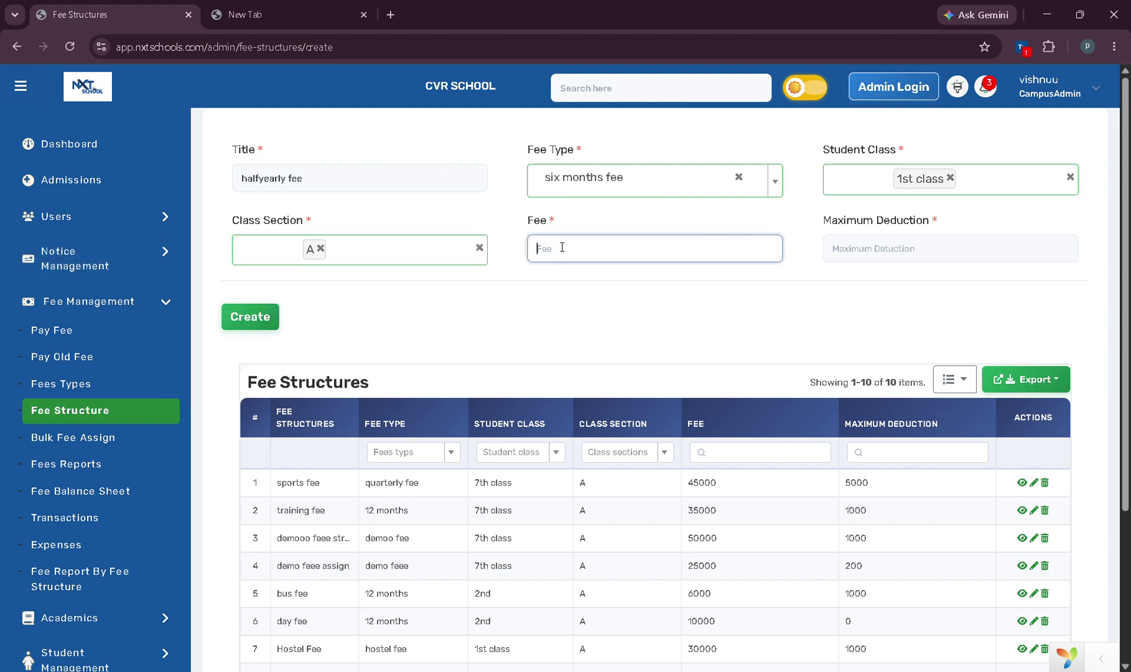
type("75000")
left_click(869, 255)
type("5000")
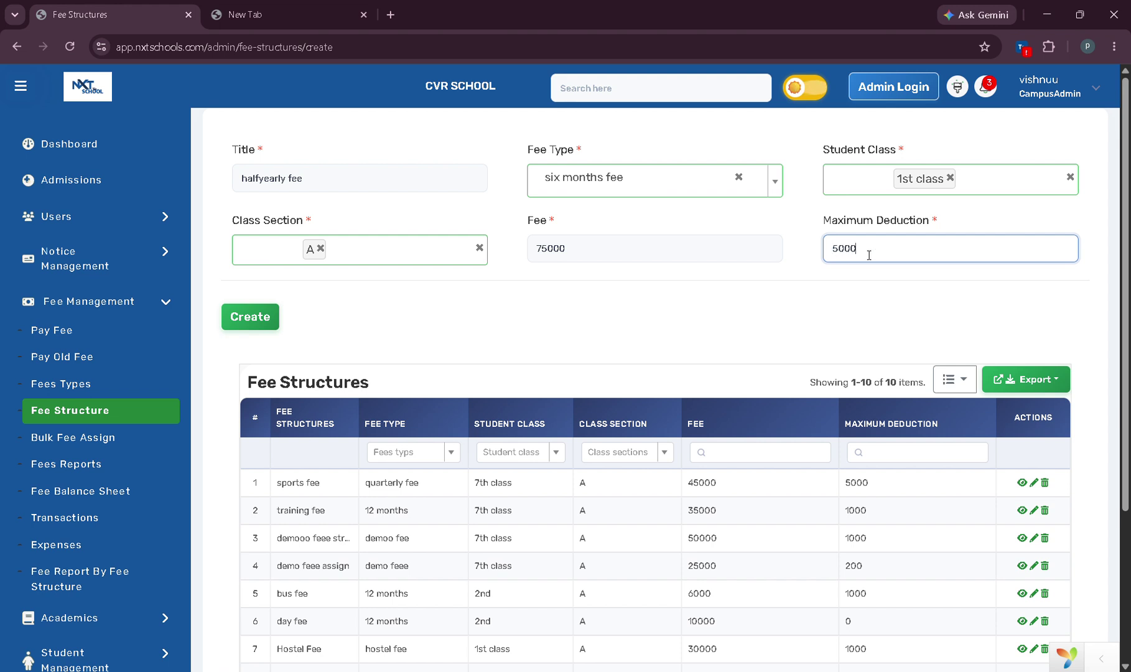
left_click(249, 331)
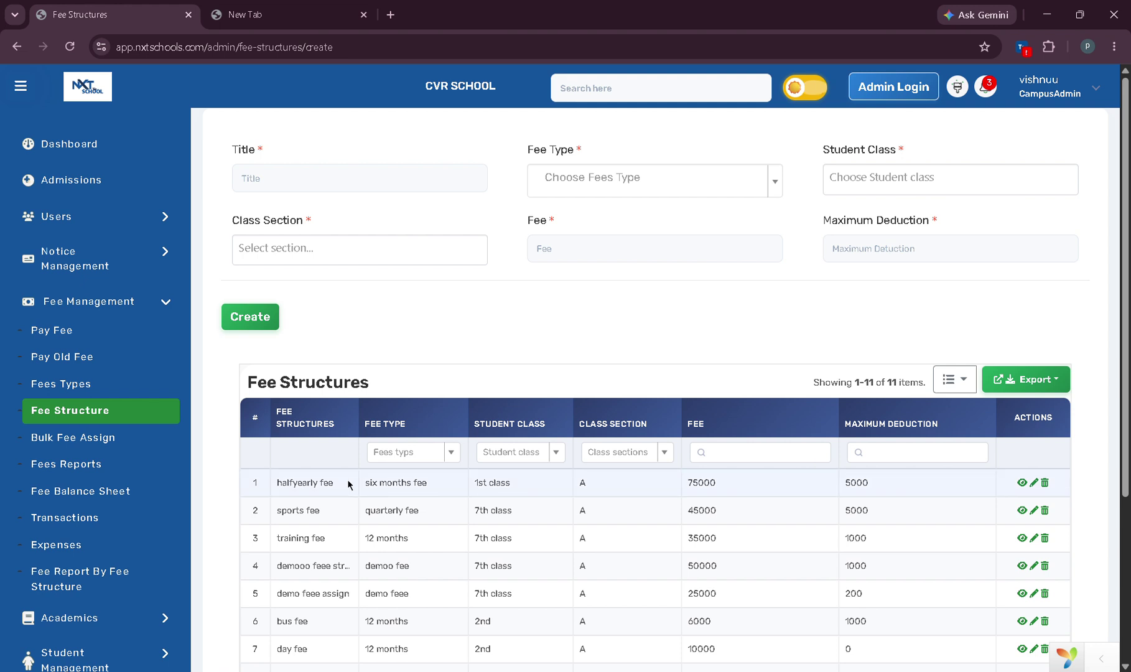
In Bulk Fee Assign, load the students of 1st class section A.
left_click(86, 438)
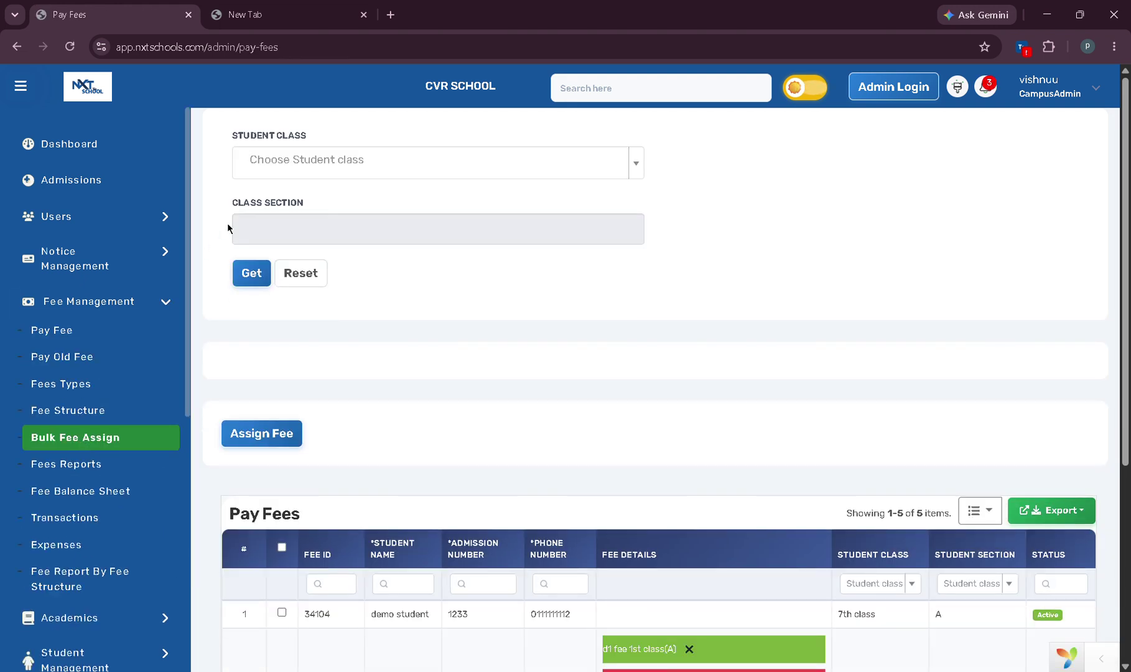
left_click(298, 170)
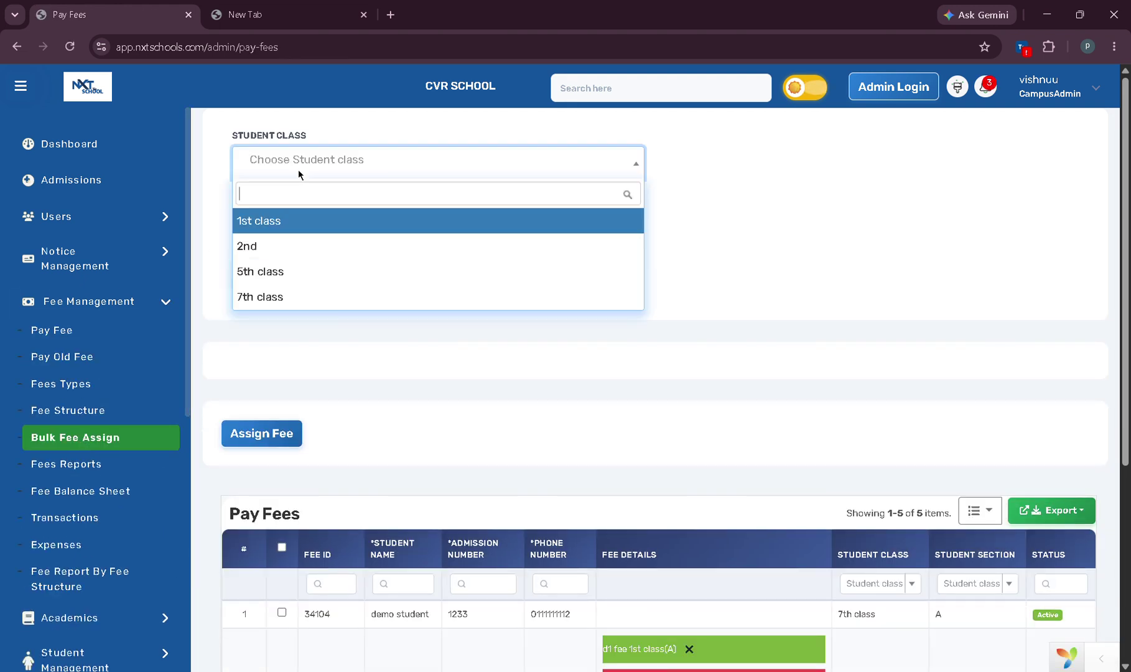
left_click(298, 220)
left_click(297, 230)
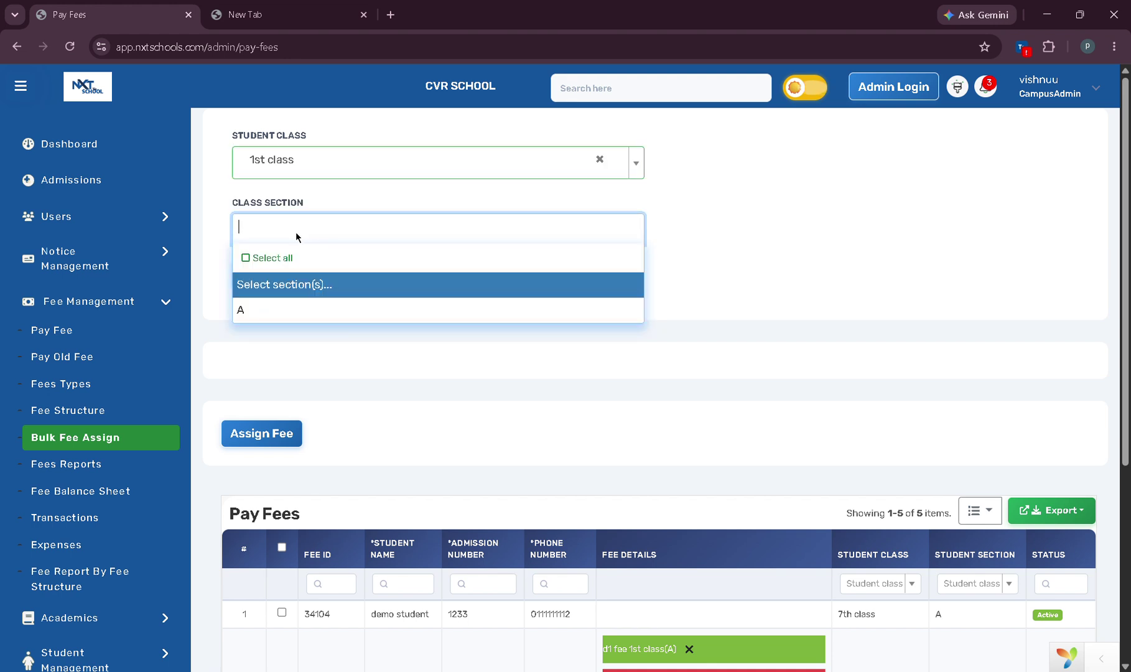
left_click(281, 323)
left_click(260, 276)
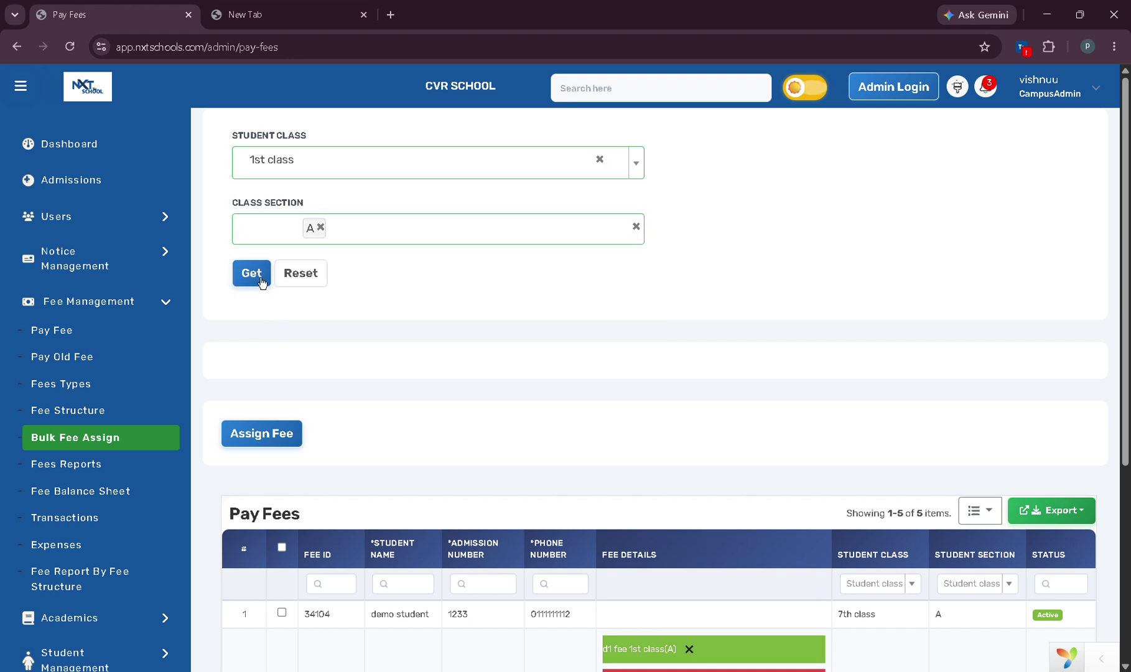
scroll(370, 292, "down", 3)
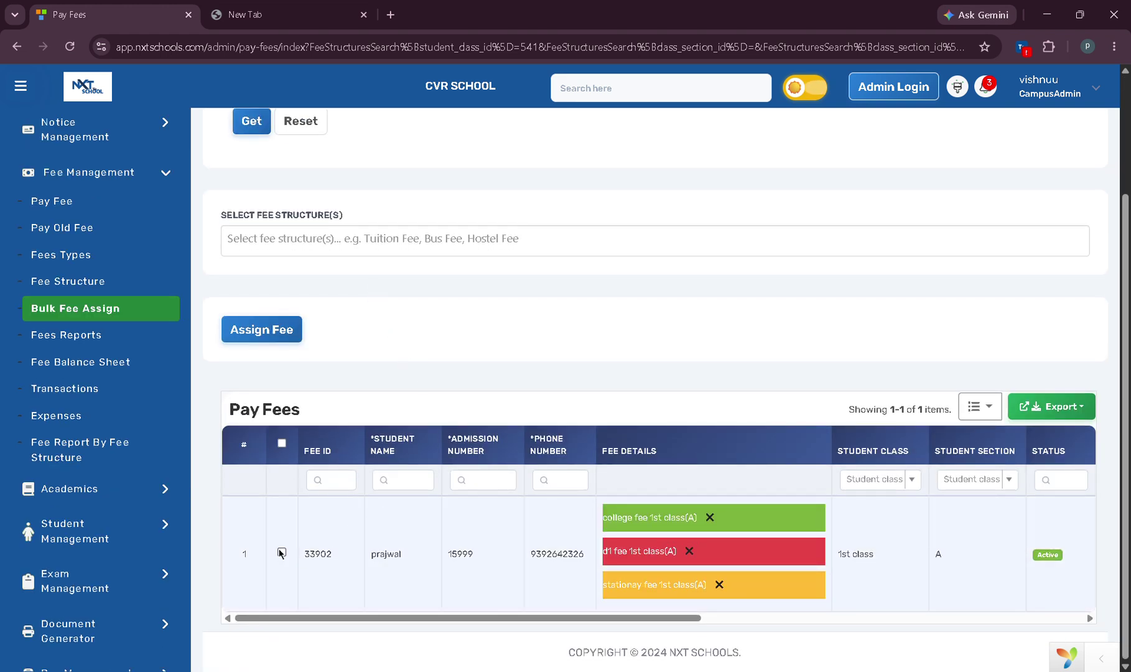
scroll(387, 395, "up", 1)
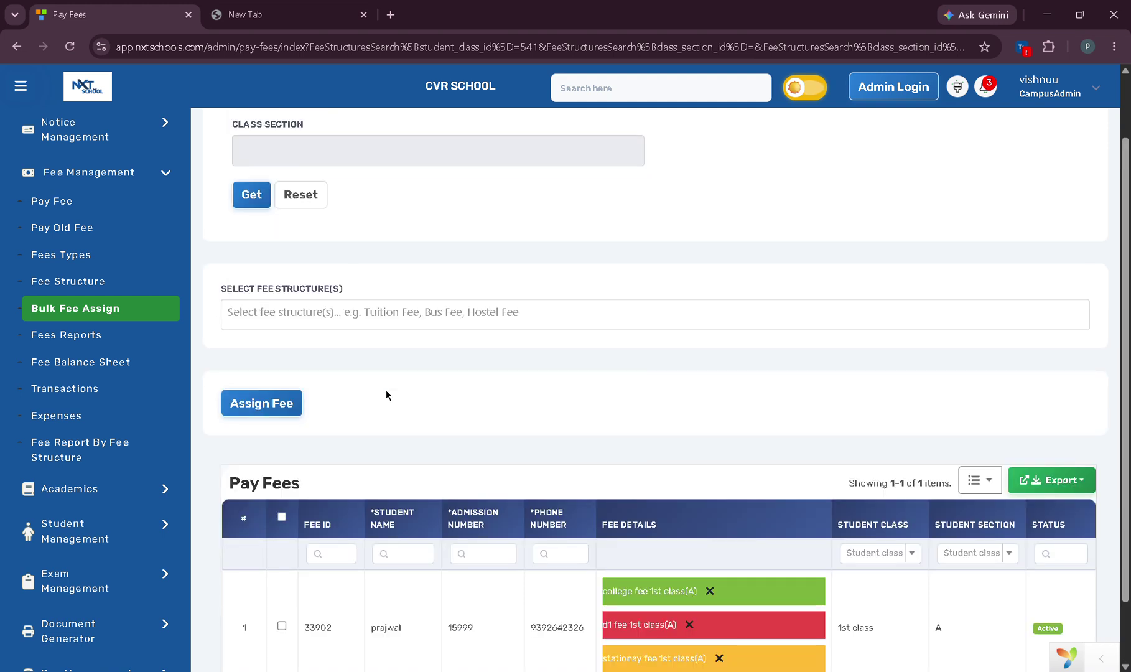
Assign 'halfyearly fee - 1st class (A)' to all listed students and confirm.
left_click(271, 317)
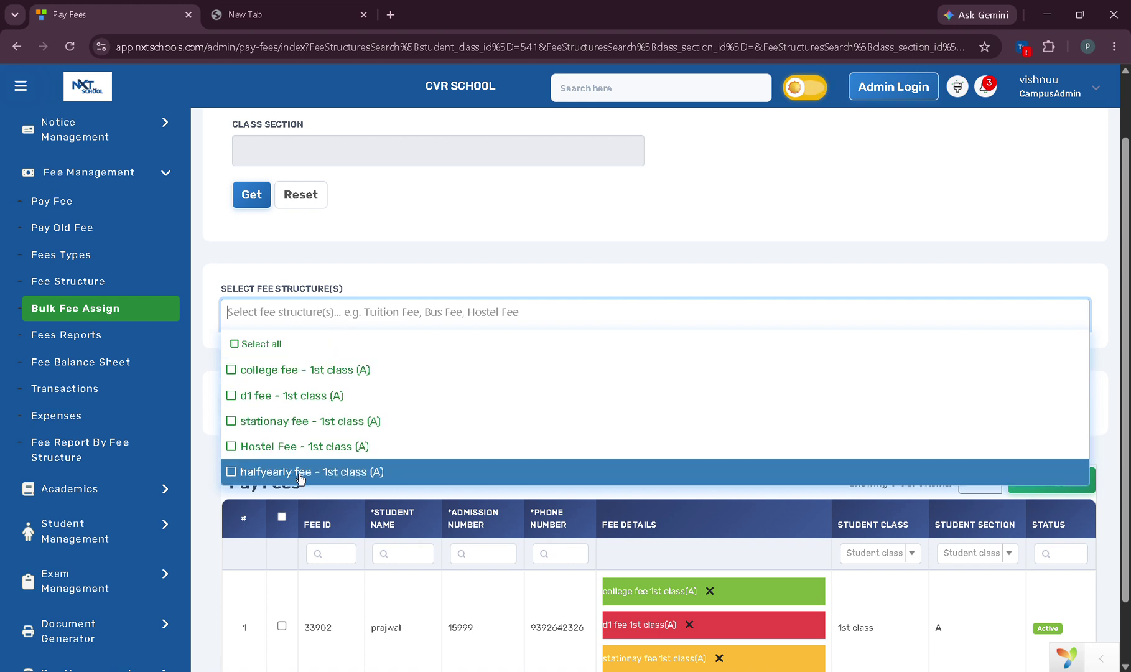
left_click(230, 476)
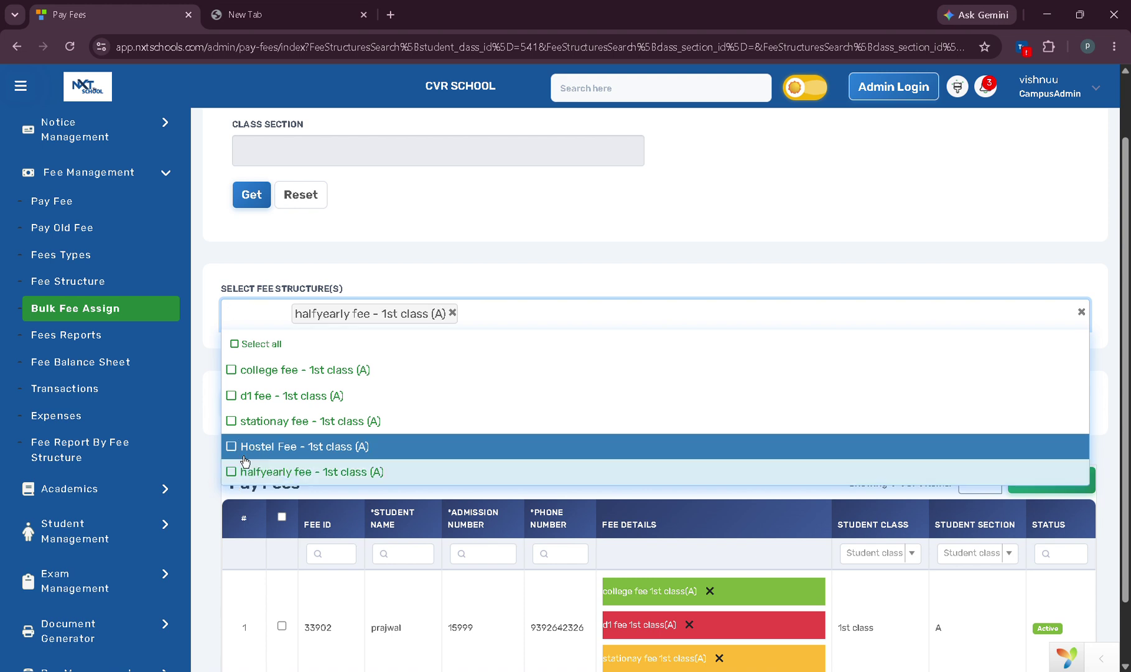
left_click(411, 273)
scroll(413, 275, "down", 1)
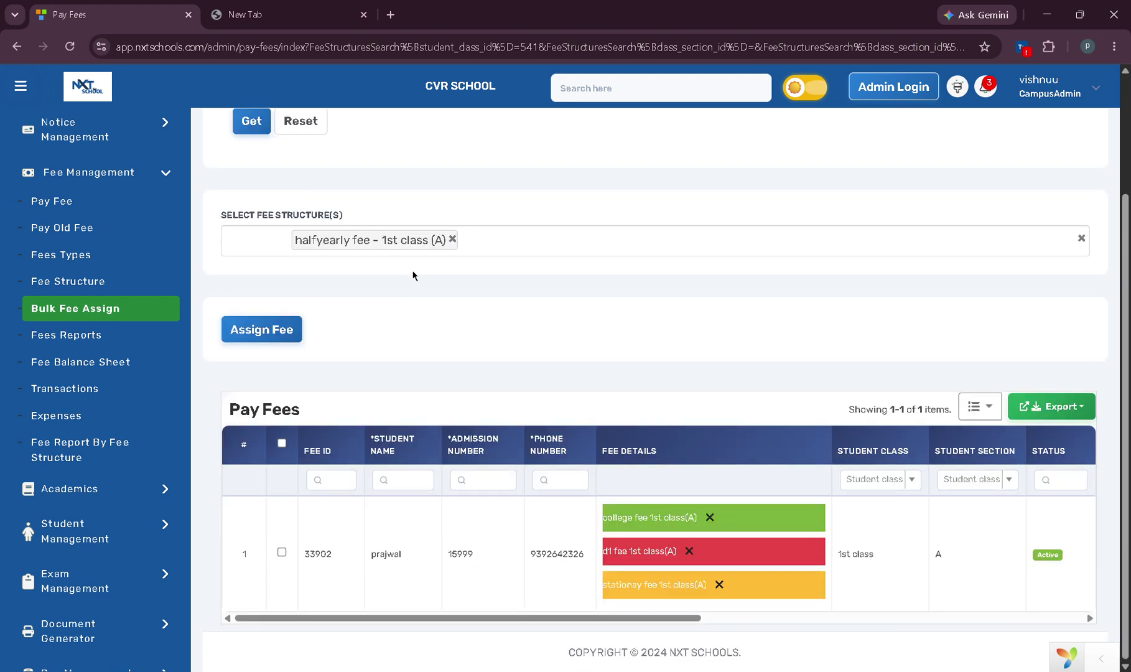
left_click(281, 443)
left_click(269, 343)
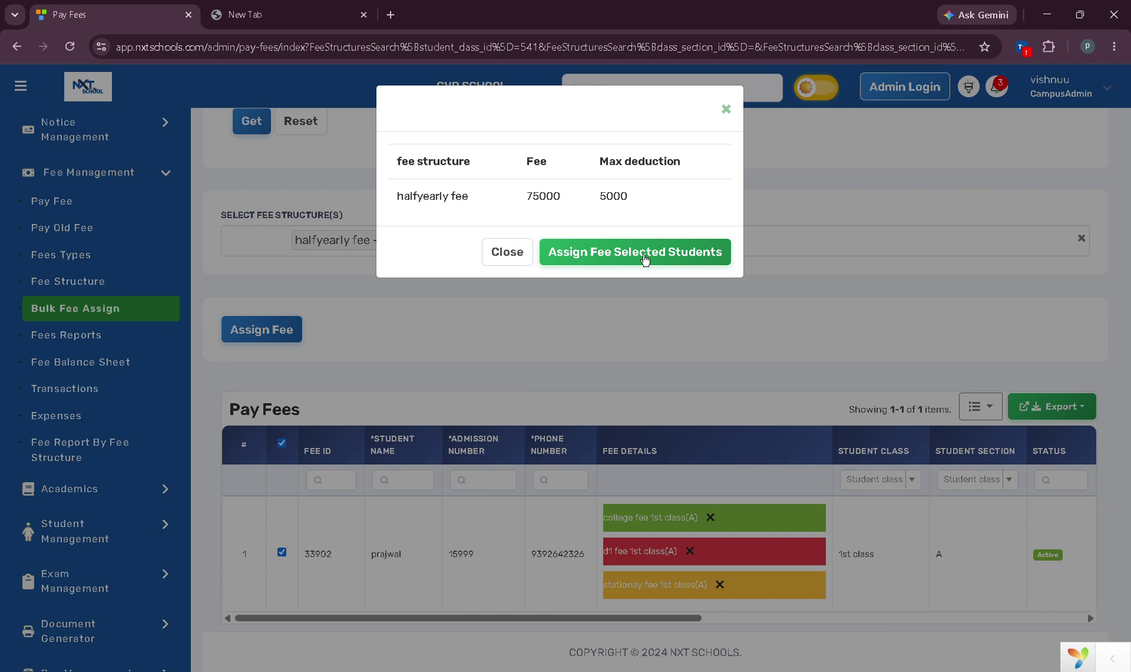
left_click(644, 255)
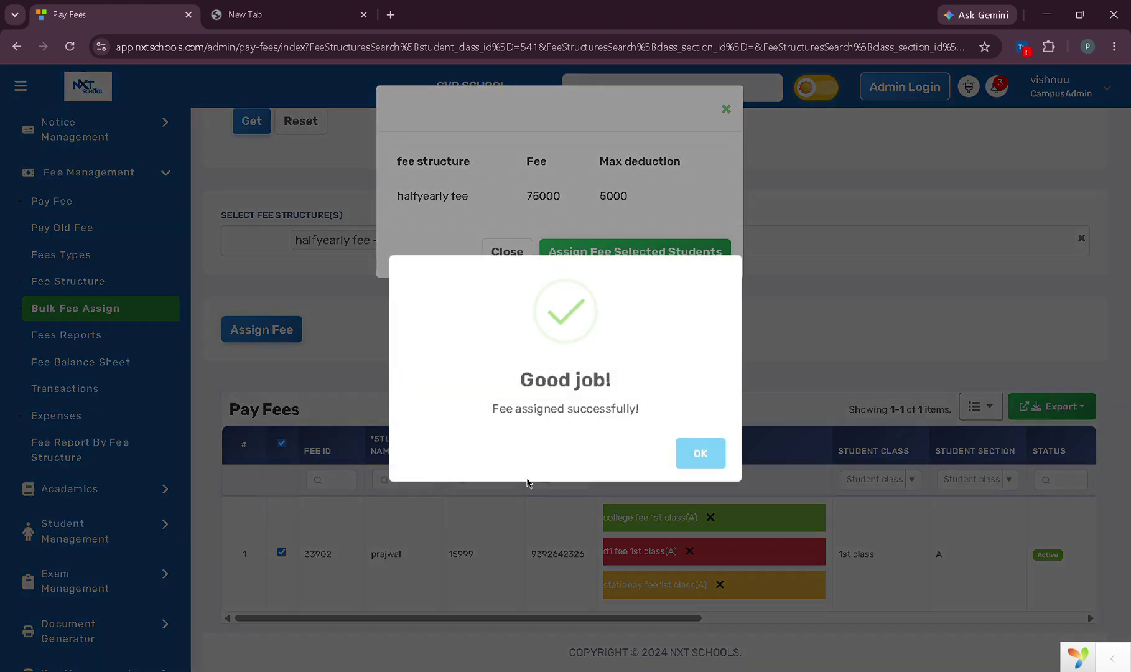
left_click(709, 460)
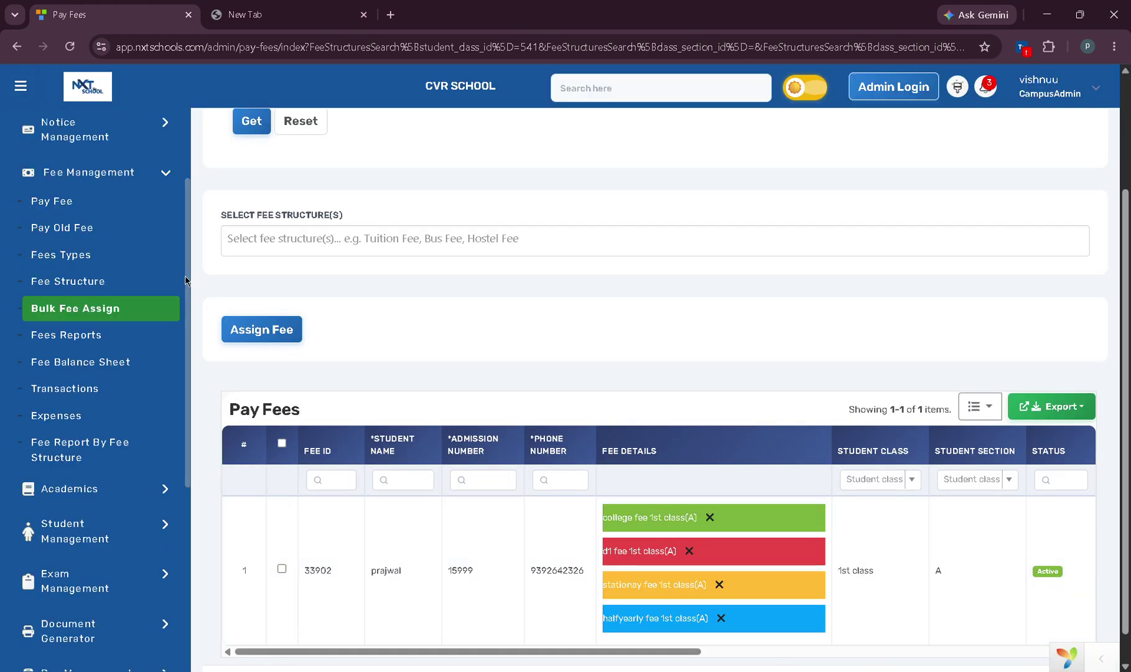
On Pay Fee, search the 1st-class section A student and scroll the fee table right.
left_click(107, 211)
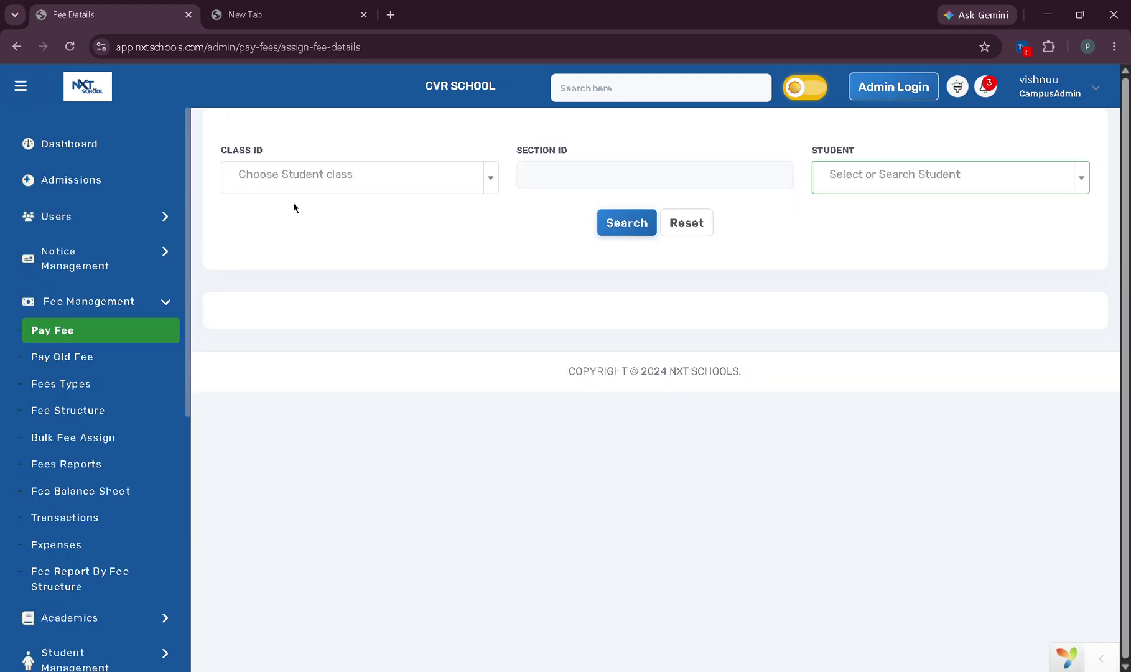
left_click(333, 174)
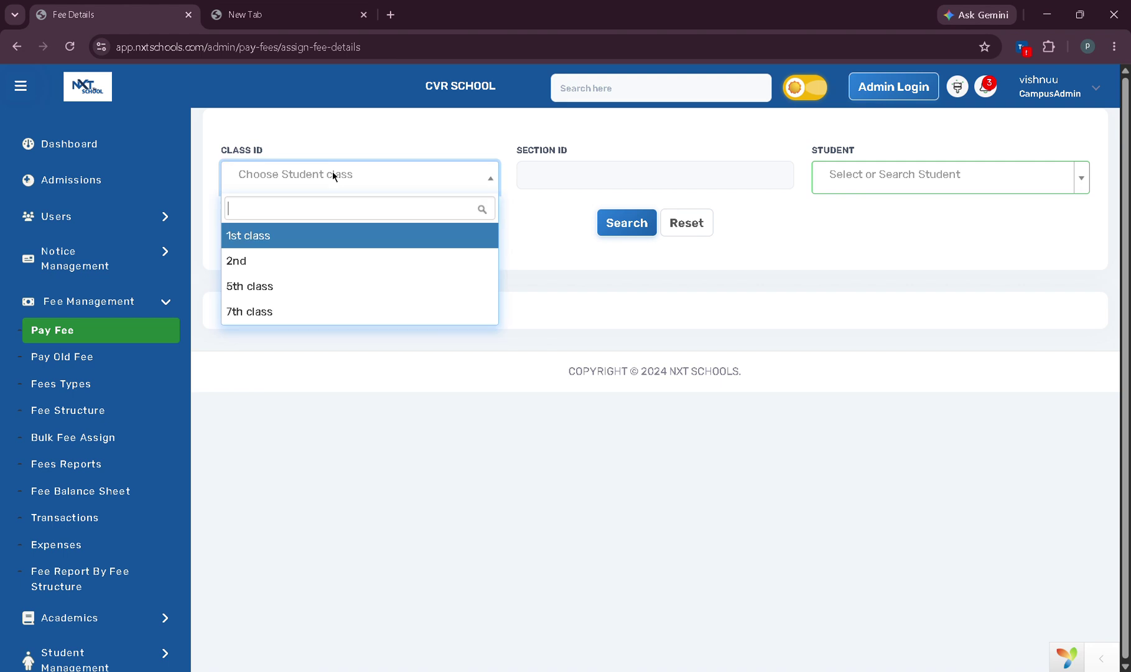
left_click(327, 237)
left_click(608, 175)
left_click(571, 220)
left_click(880, 188)
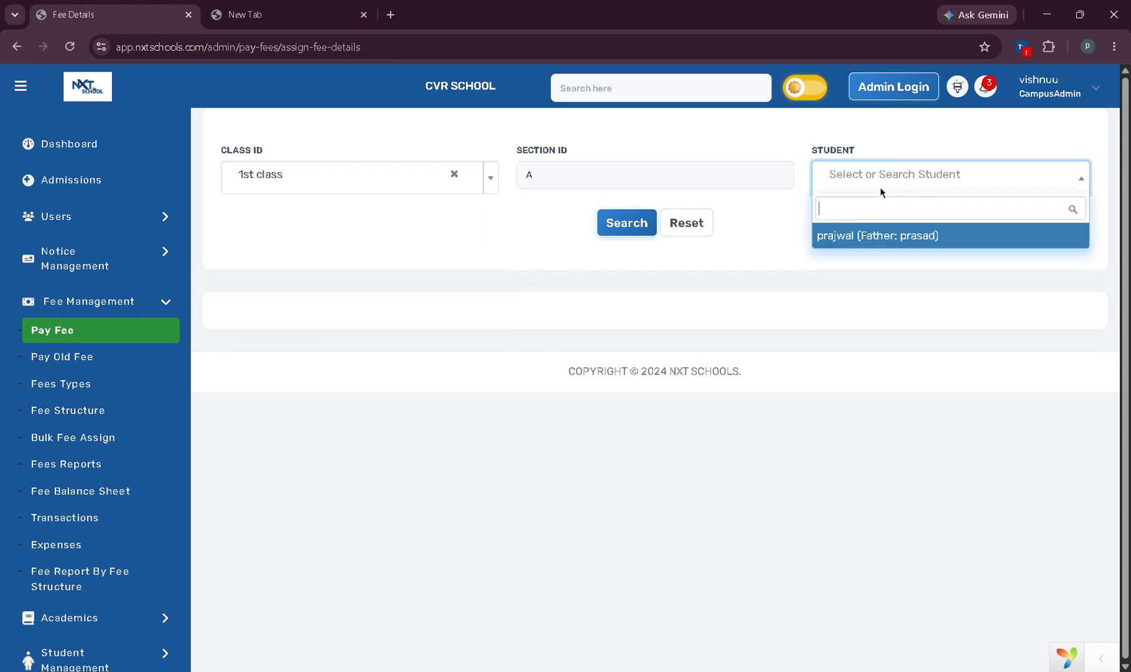
left_click(870, 237)
left_click(617, 225)
scroll(607, 222, "down", 3)
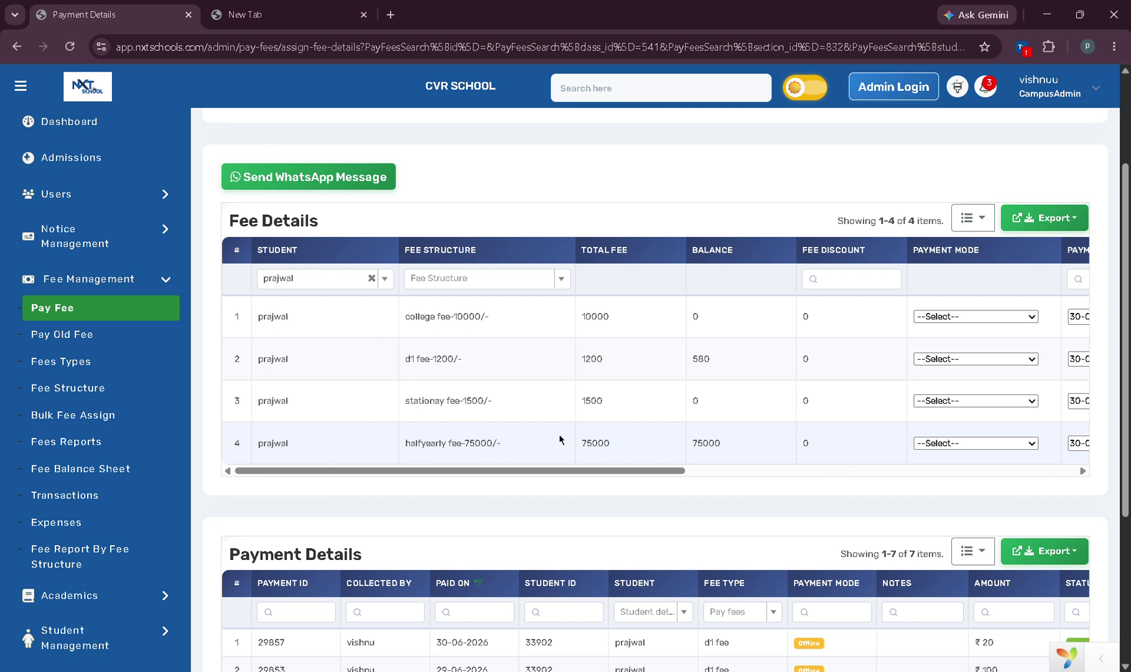
left_click_drag(533, 471, 927, 471)
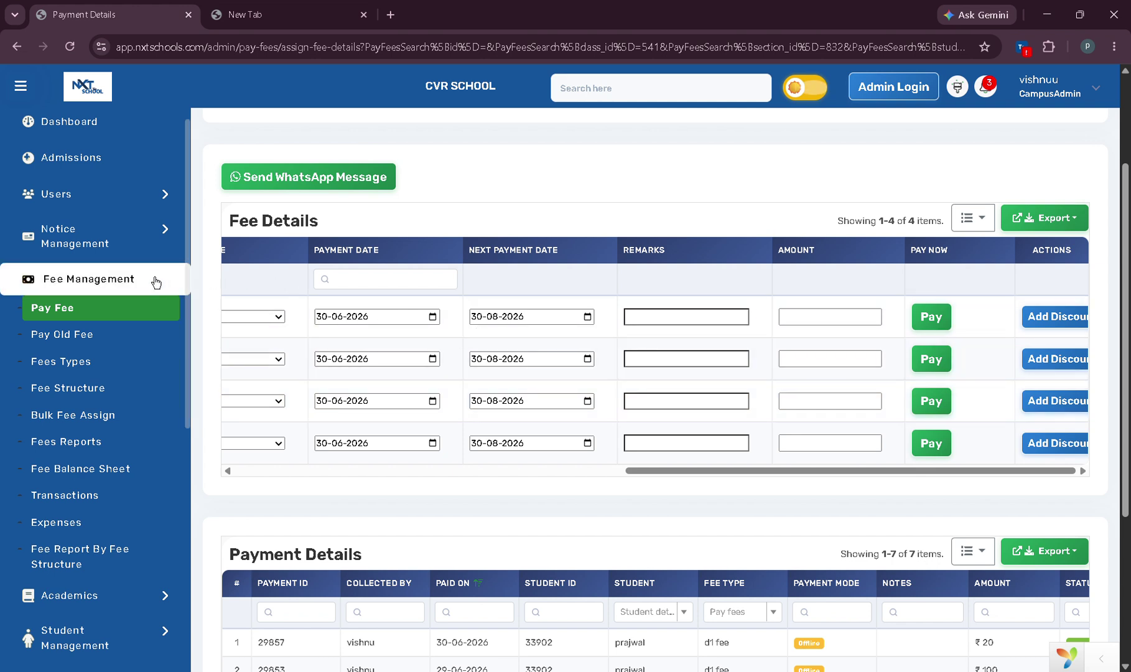
left_click(145, 208)
Begin a new key person and enter the person's first and last name.
left_click(115, 261)
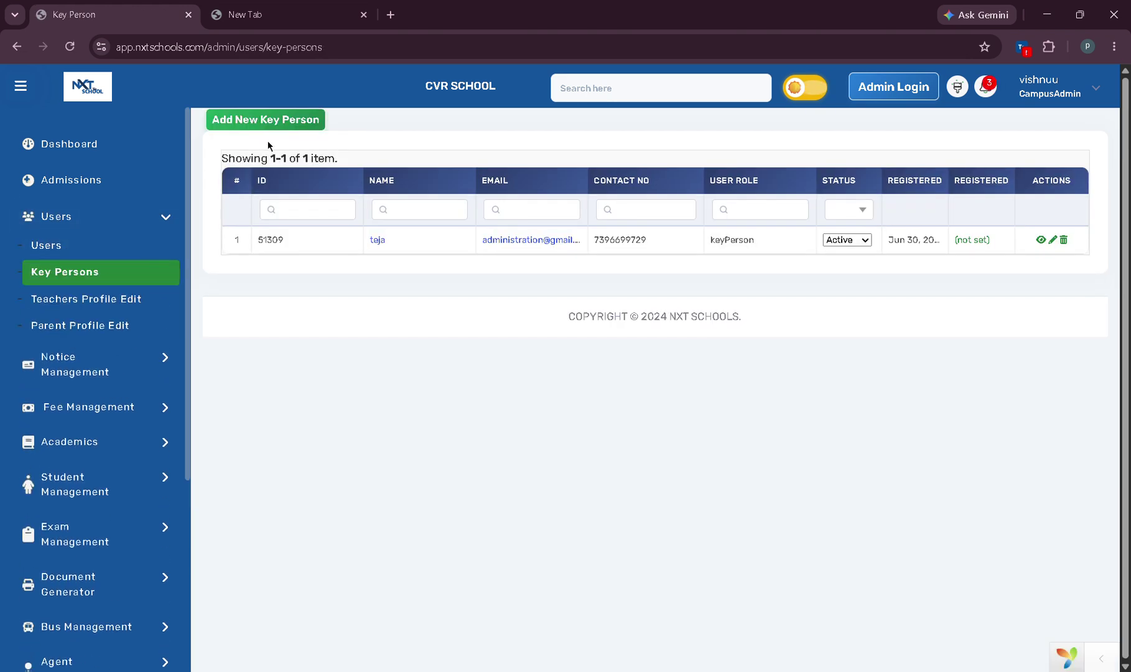
left_click(297, 129)
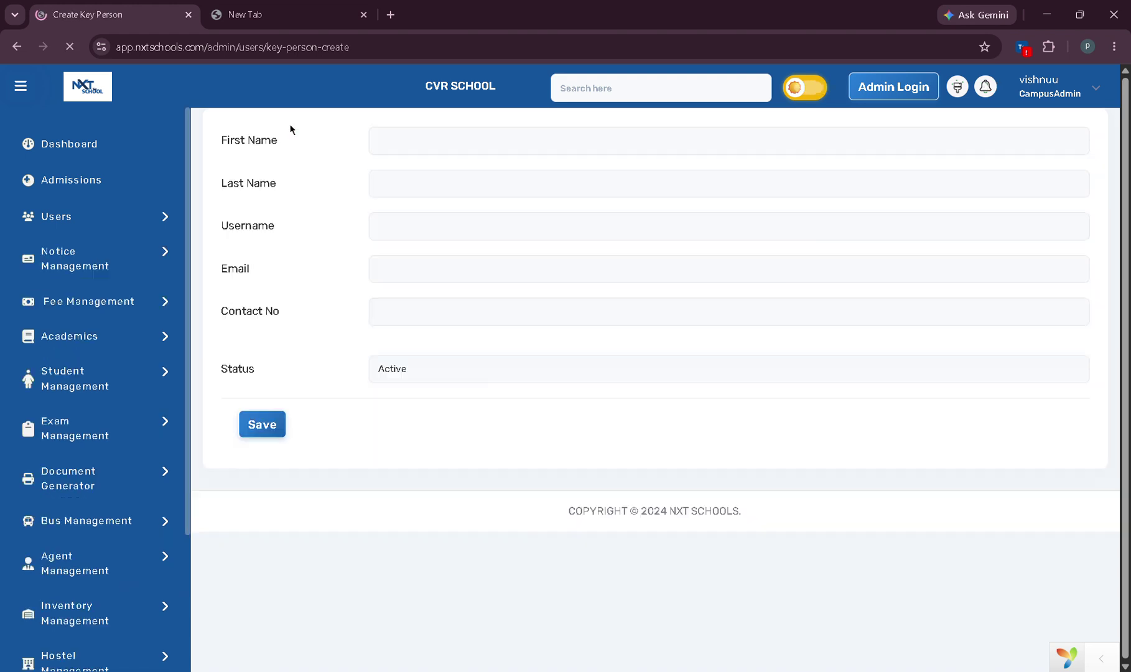
left_click(404, 153)
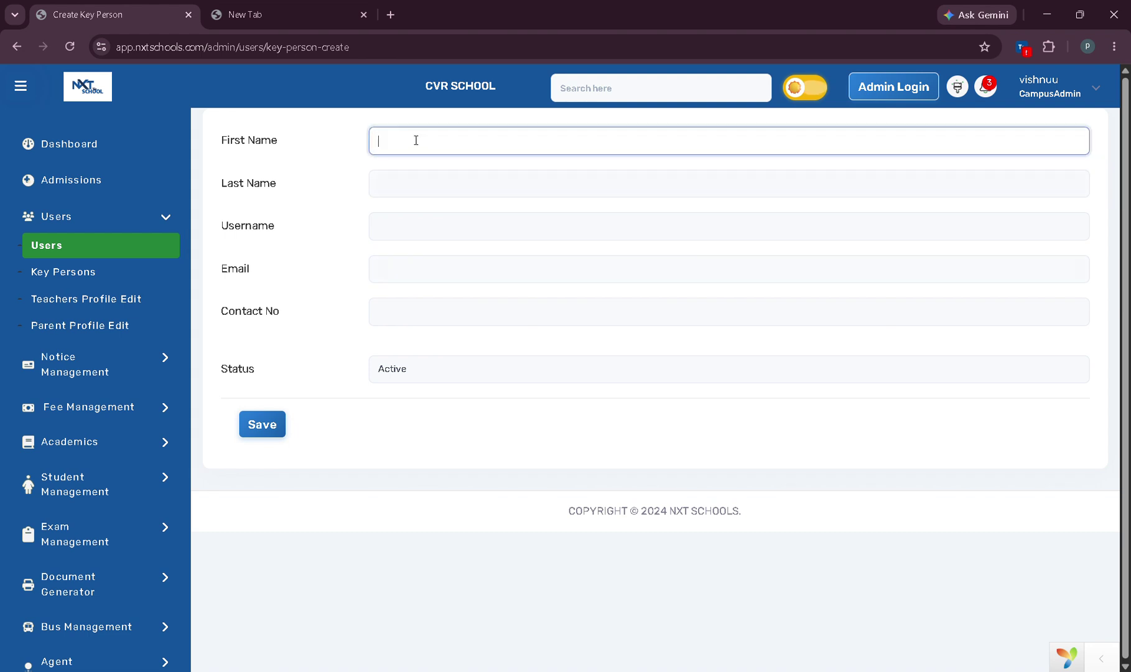
type("vihsnu")
key("BackSpace")
key("BackSpace")
type("oava")
left_click(440, 188)
Set username 'fee collector', fill in the e-mail and contact number, and save.
left_click(417, 247)
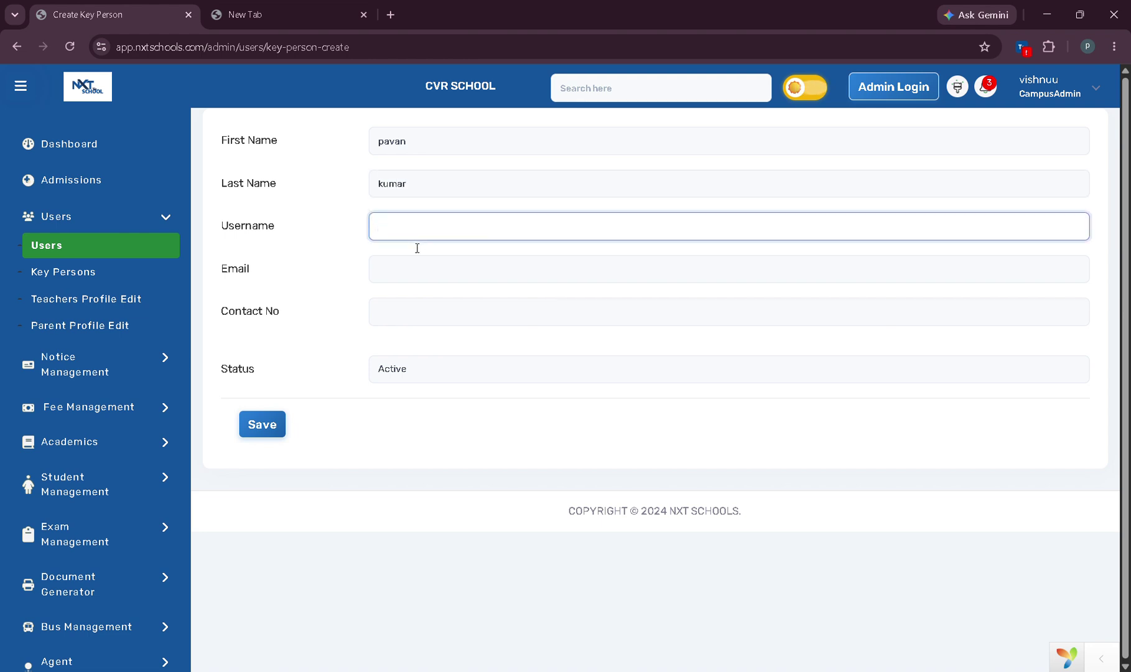
type("fee collector")
left_click(431, 276)
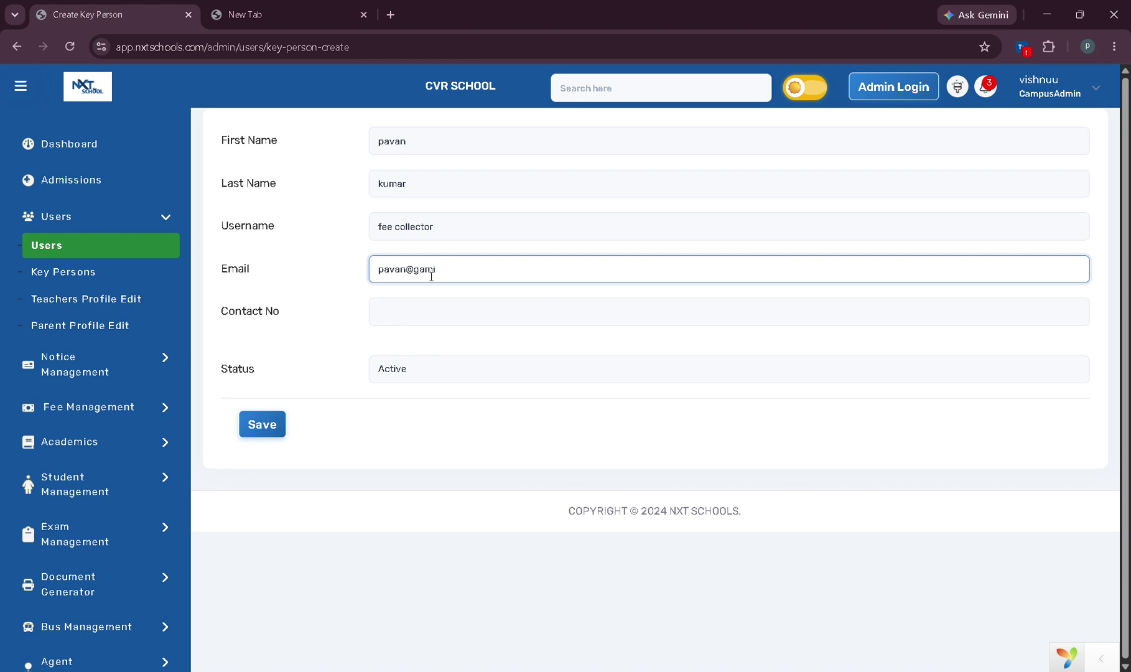
left_click(437, 311)
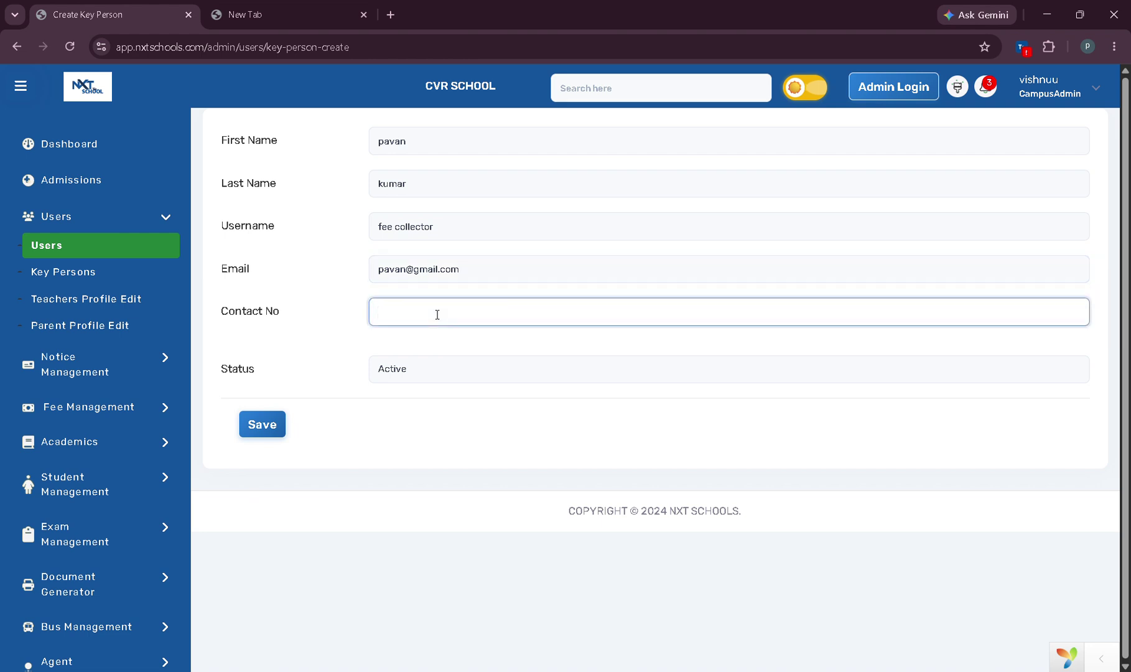
left_click(279, 425)
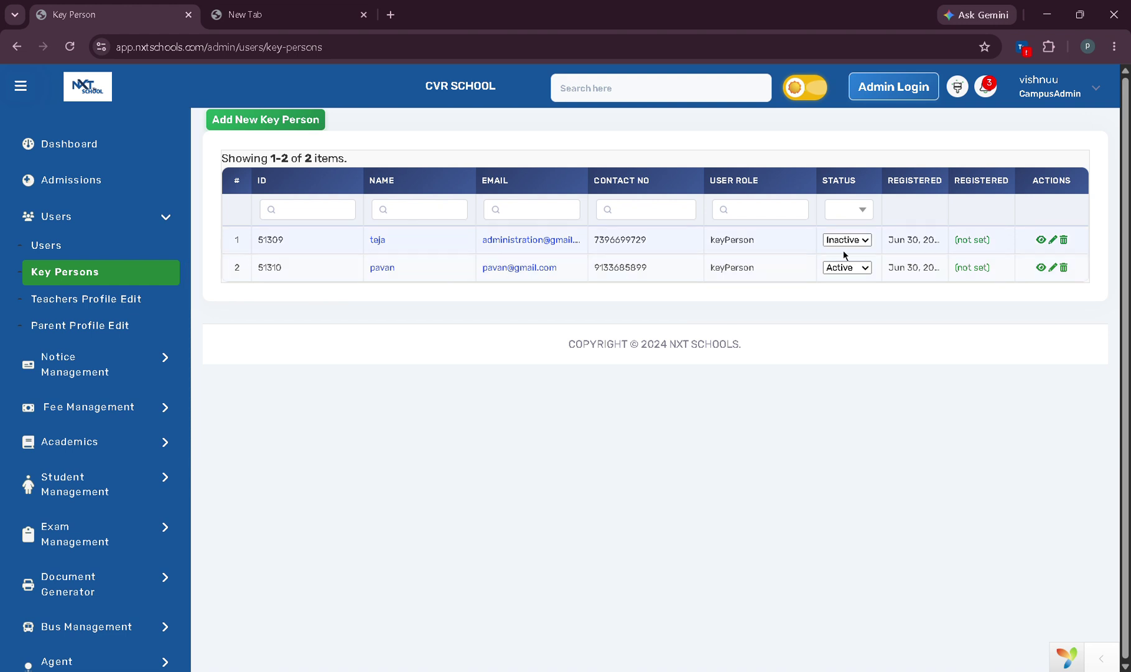
left_click(124, 406)
Reload the 1st-class section A student's fees and scroll right to Pay Now and Add Discount.
left_click(130, 331)
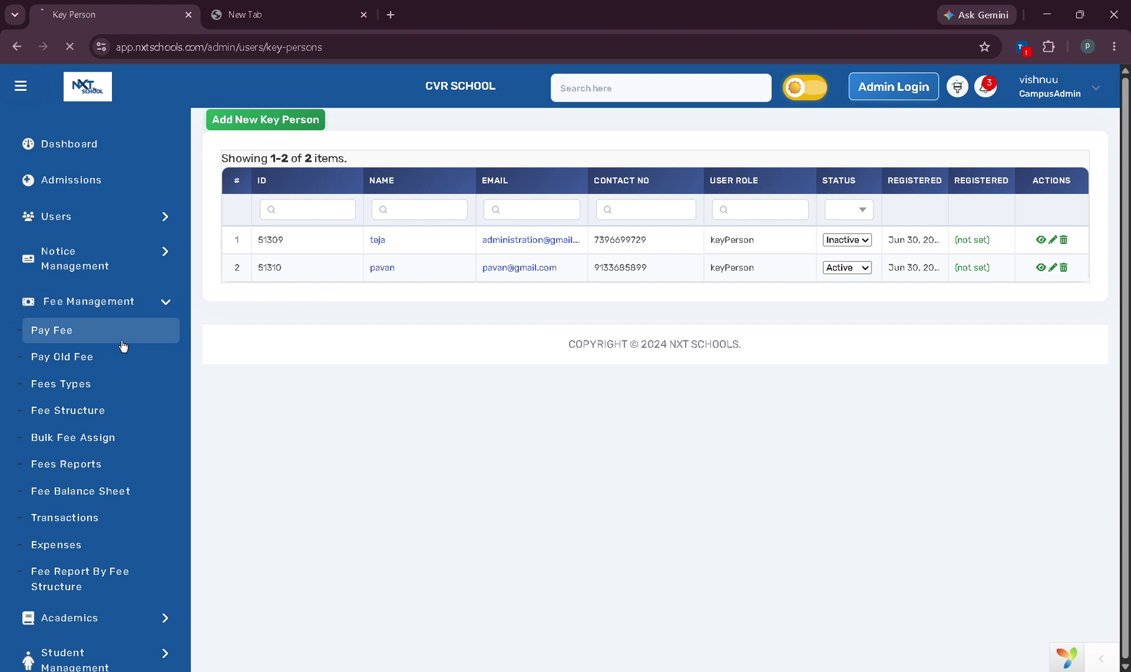
left_click(299, 183)
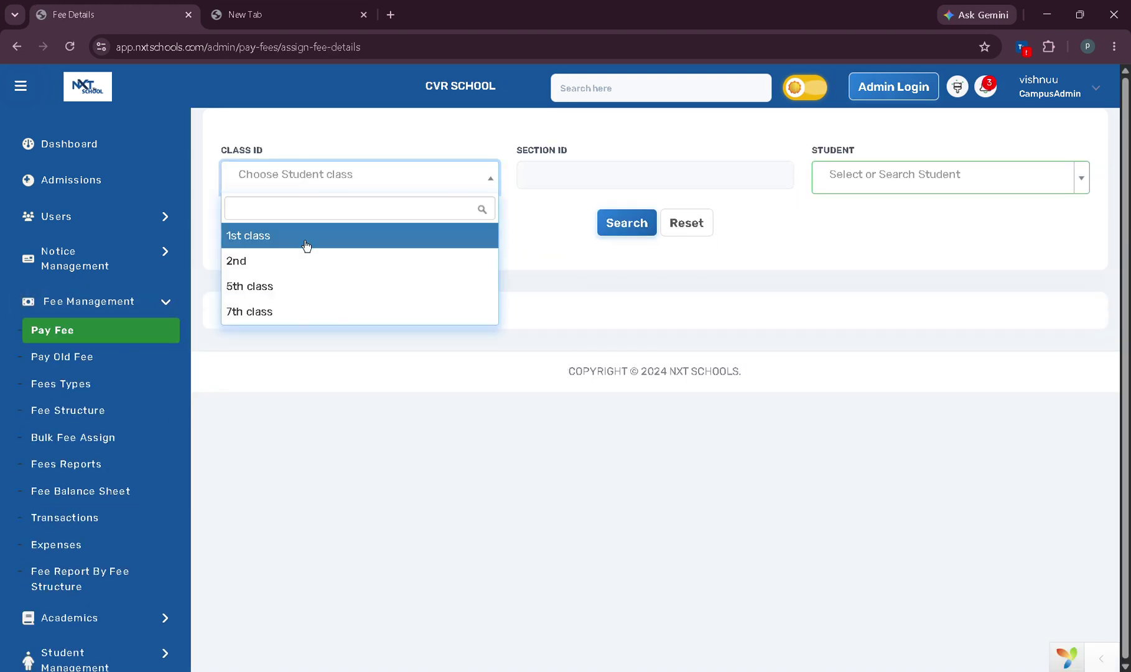
left_click(305, 239)
left_click(605, 174)
left_click(572, 219)
left_click(825, 171)
left_click(844, 235)
left_click(609, 226)
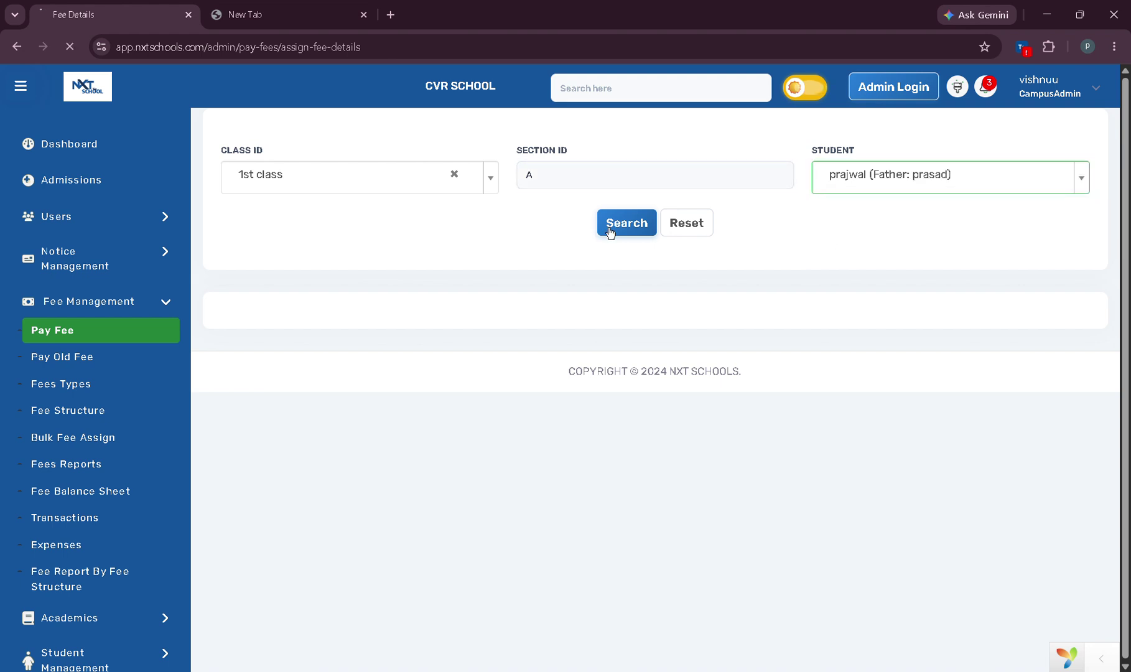
scroll(422, 261, "down", 3)
scroll(428, 264, "down", 1)
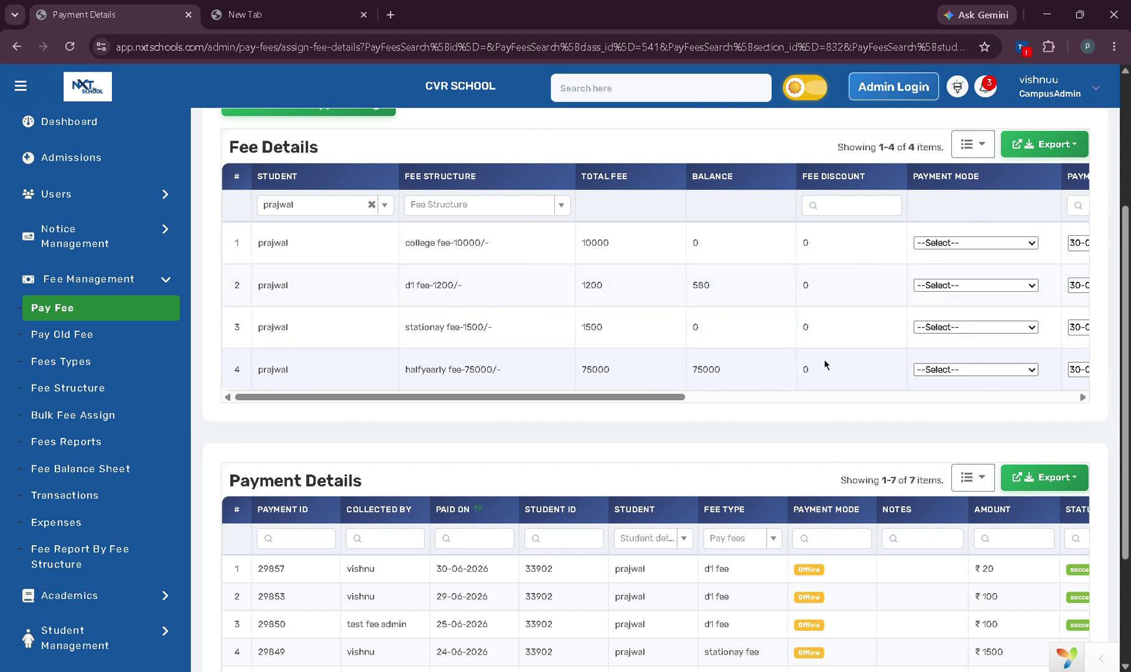
left_click_drag(463, 398, 960, 396)
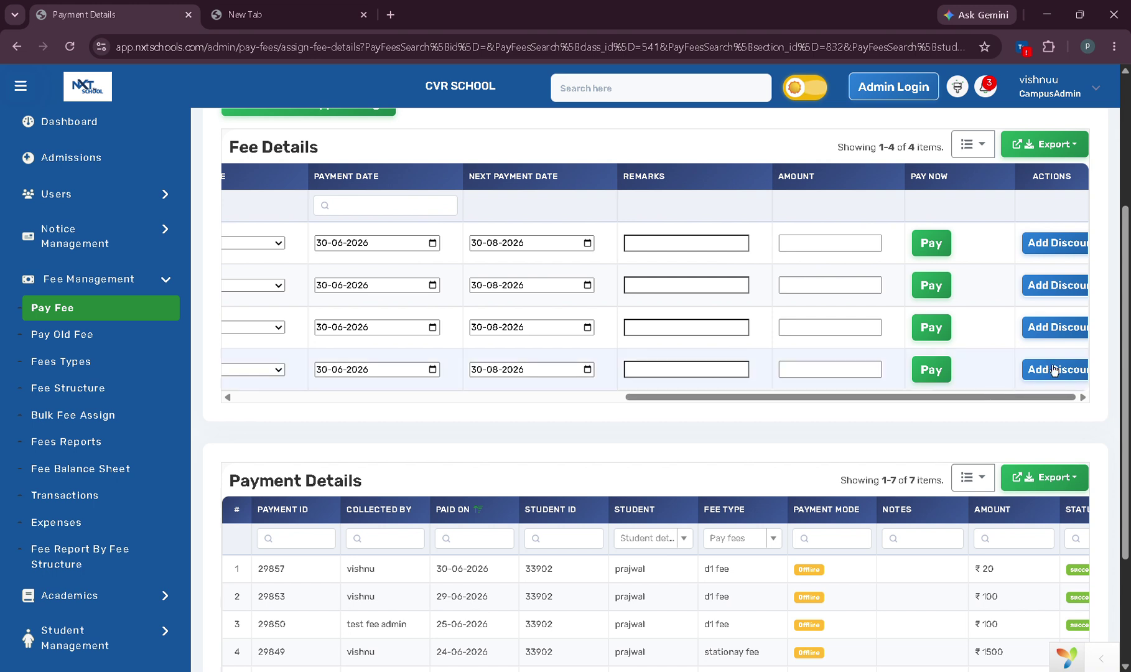
left_click(1046, 369)
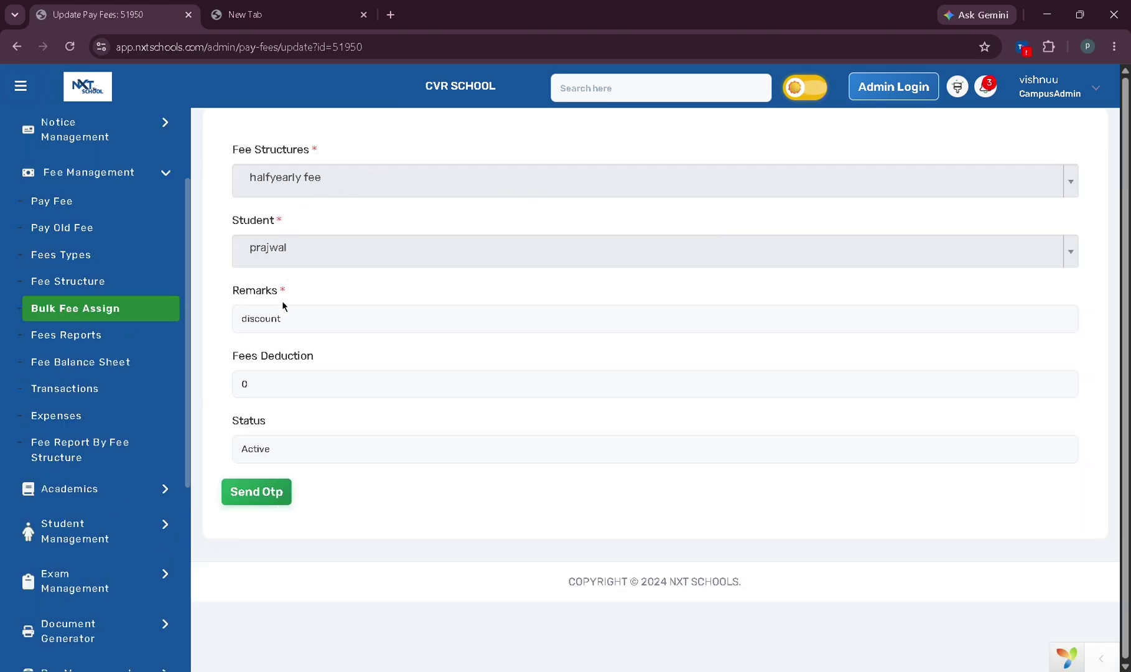
Set the halfyearly fee discount remarks to 'discount given' and fees deduction to 3000.
left_click(282, 391)
left_click(303, 327)
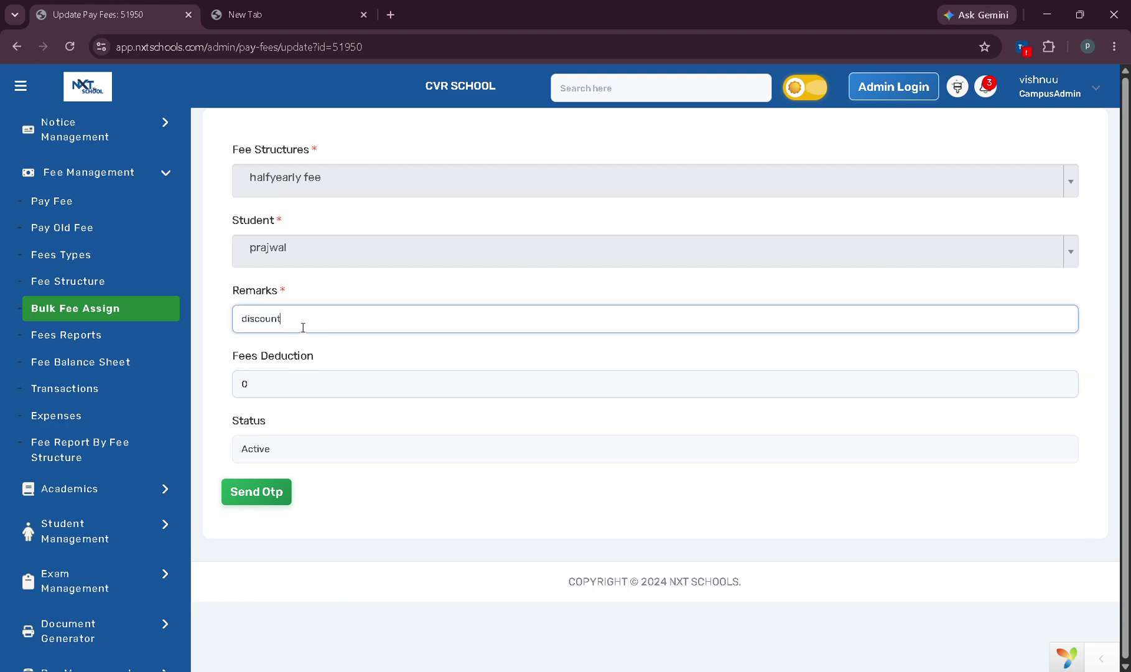
key("BackSpace")
key("BackSpace")
key("BackSpace")
key("BackSpace")
key("BackSpace")
key("BackSpace")
key("BackSpace")
key("BackSpace")
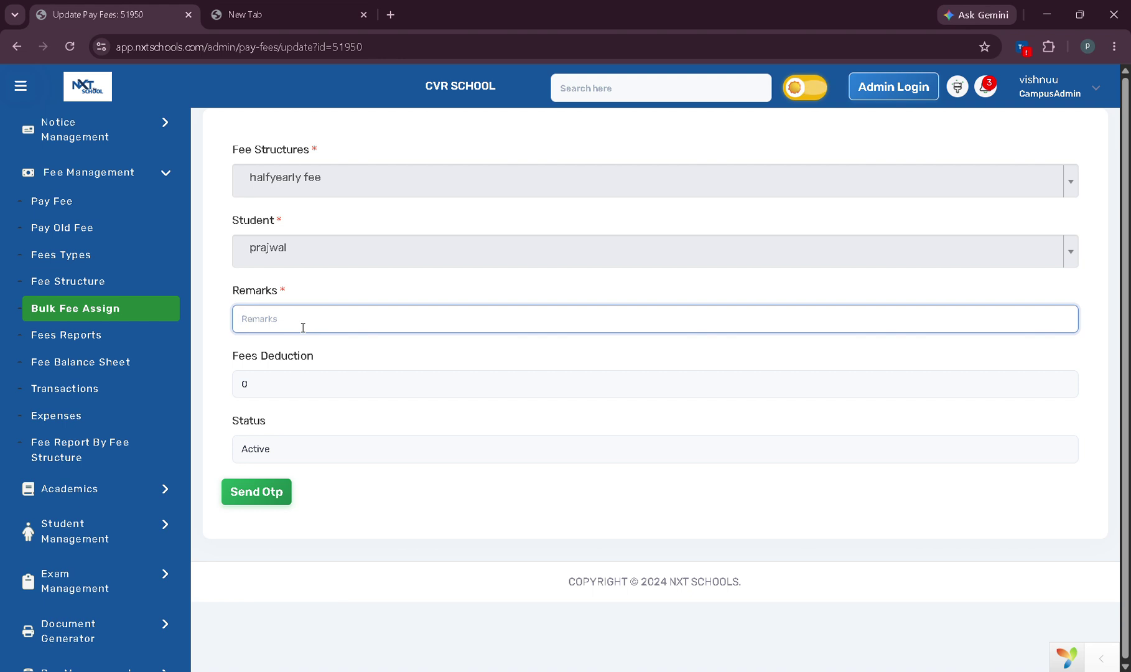
type("discount given")
left_click(287, 387)
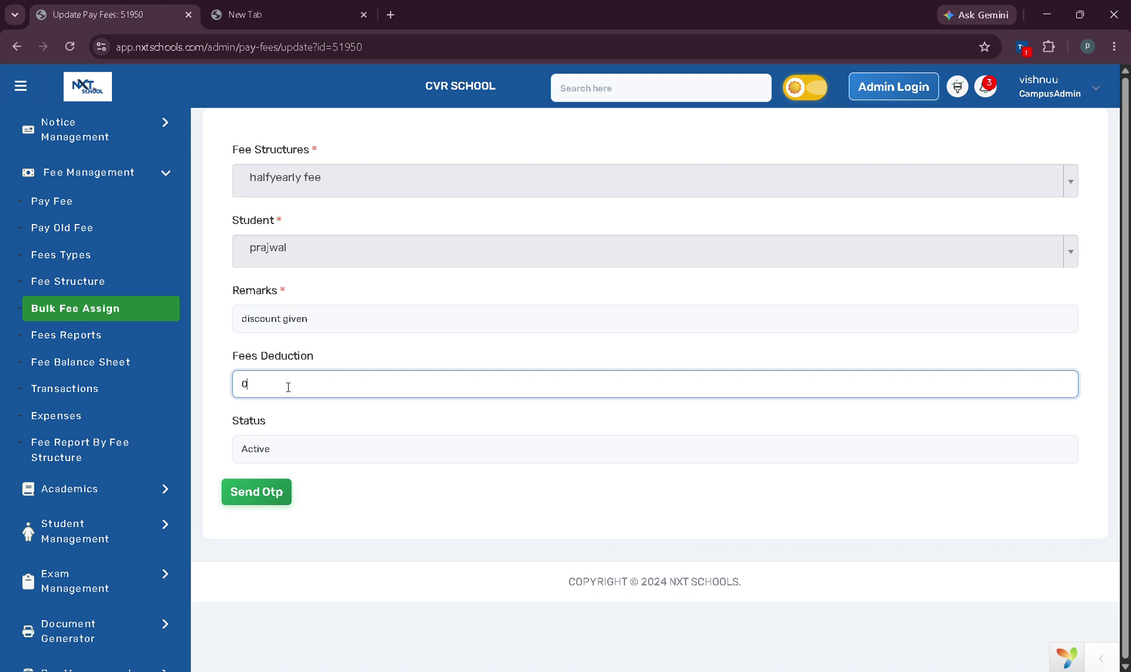
key("BackSpace")
type("3000")
Send and verify the authorisation OTP, then update the discount.
left_click(272, 497)
left_click(631, 141)
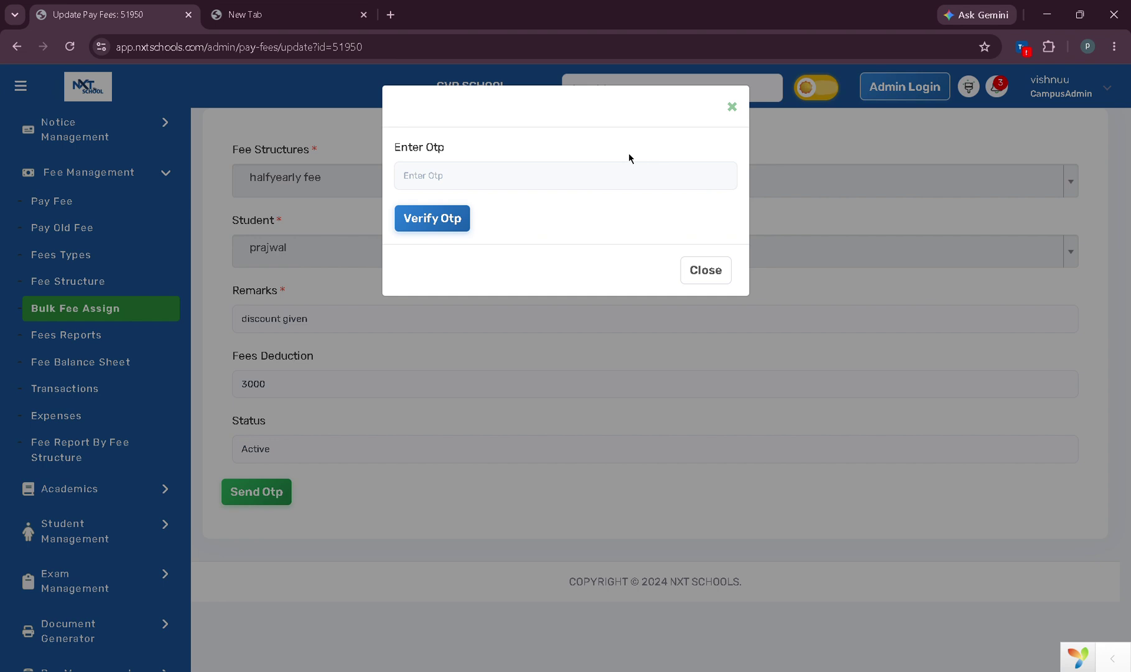
left_click(538, 188)
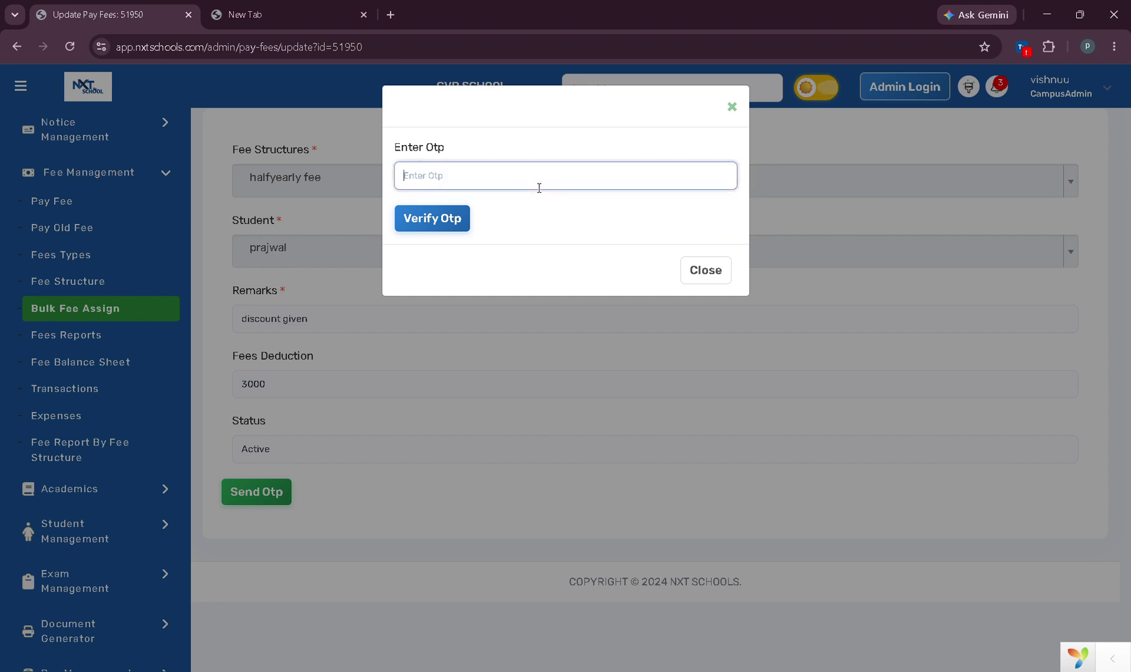
left_click(438, 228)
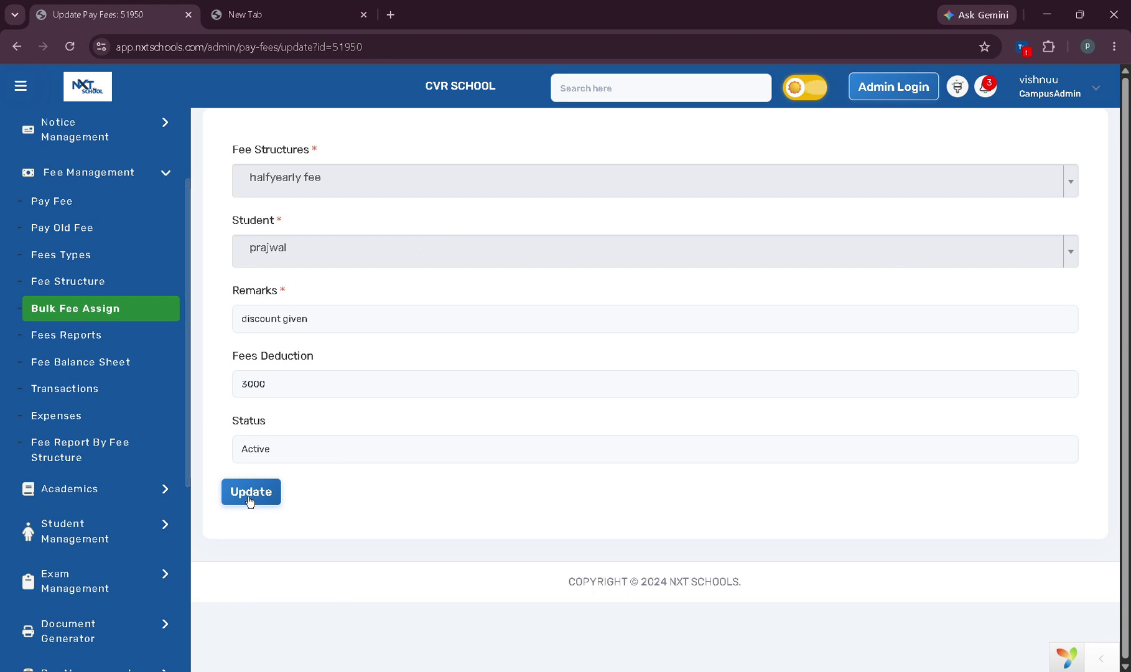
left_click(248, 494)
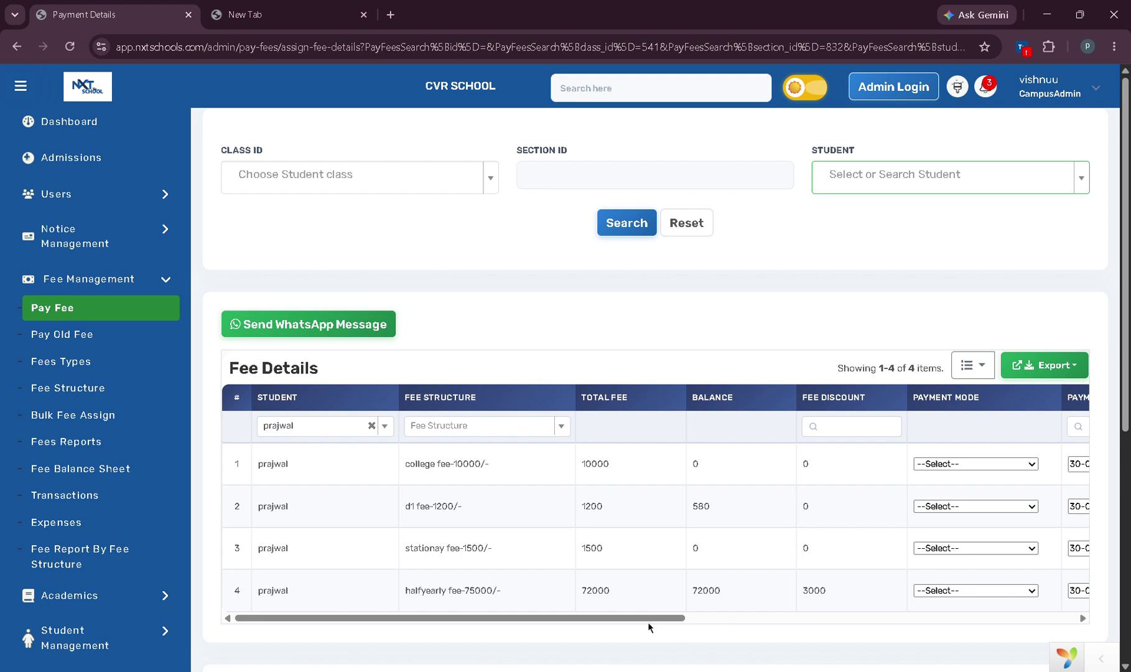
Pay the halfyearly fee offline with an amount of 72000.
left_click_drag(647, 617, 705, 611)
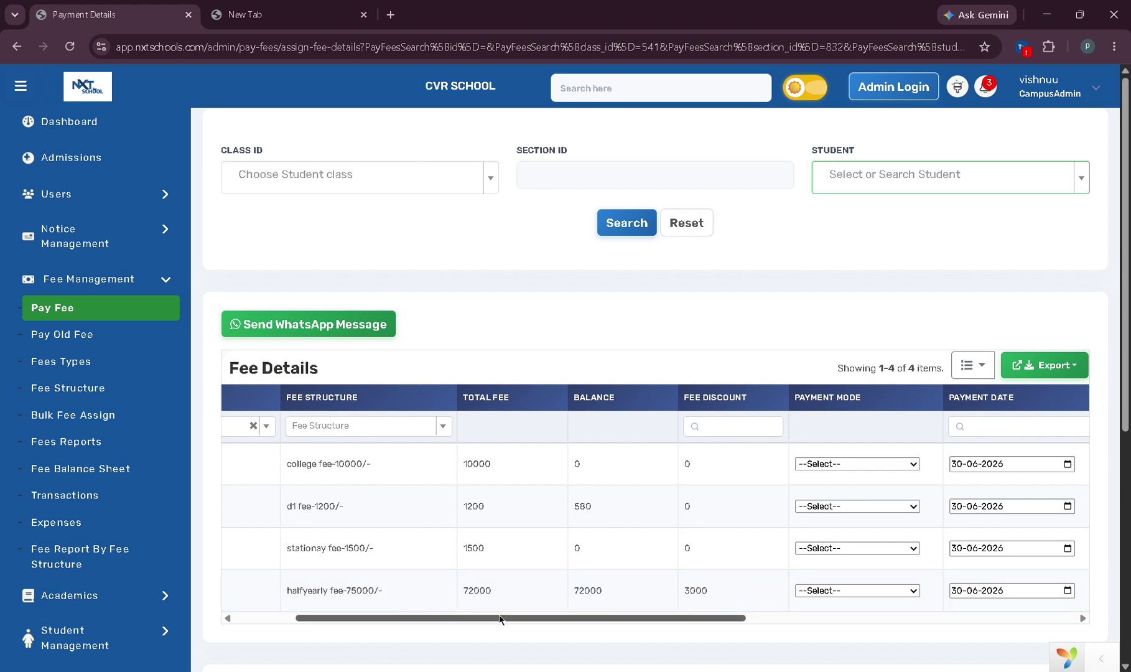
left_click_drag(498, 619, 633, 622)
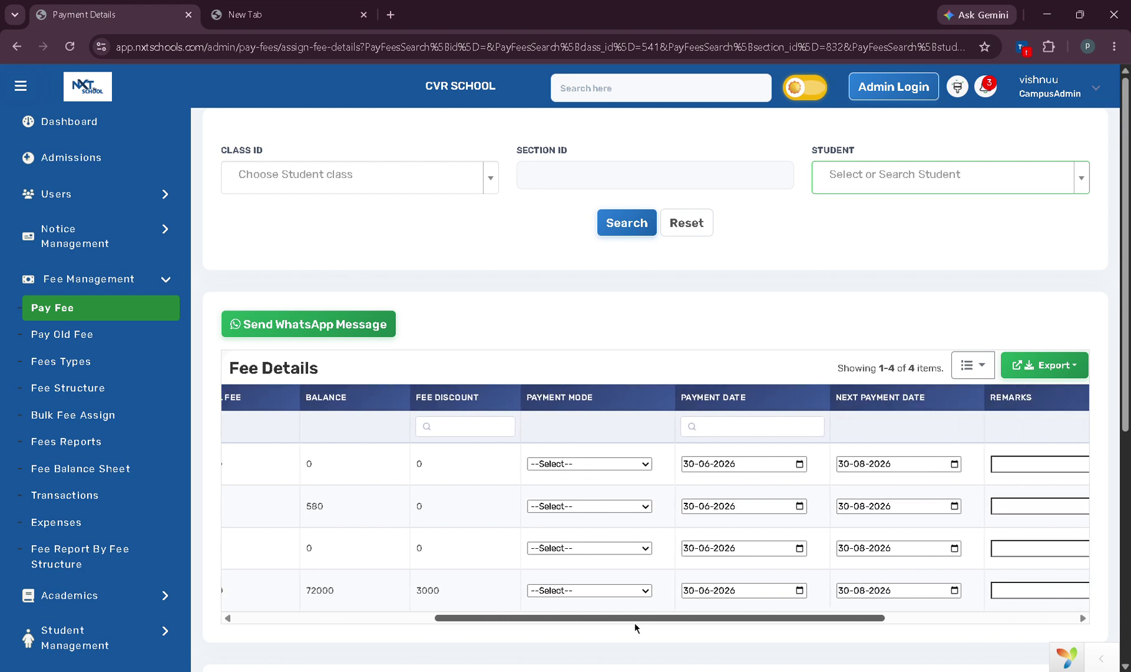
left_click(576, 622)
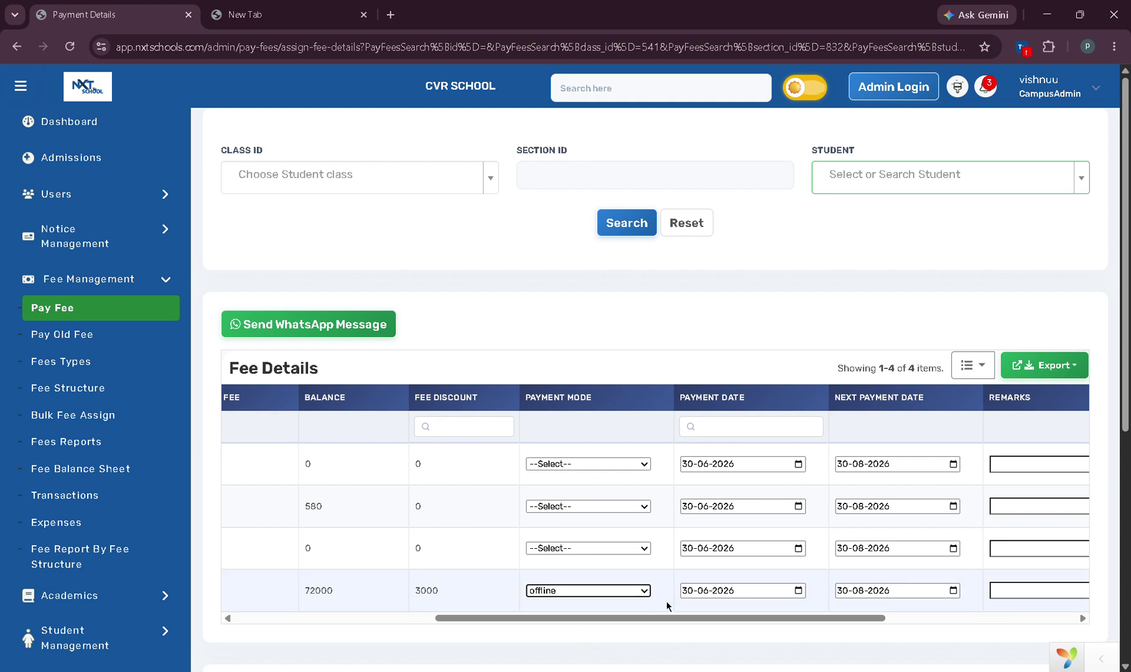
scroll(672, 615, "right", 1)
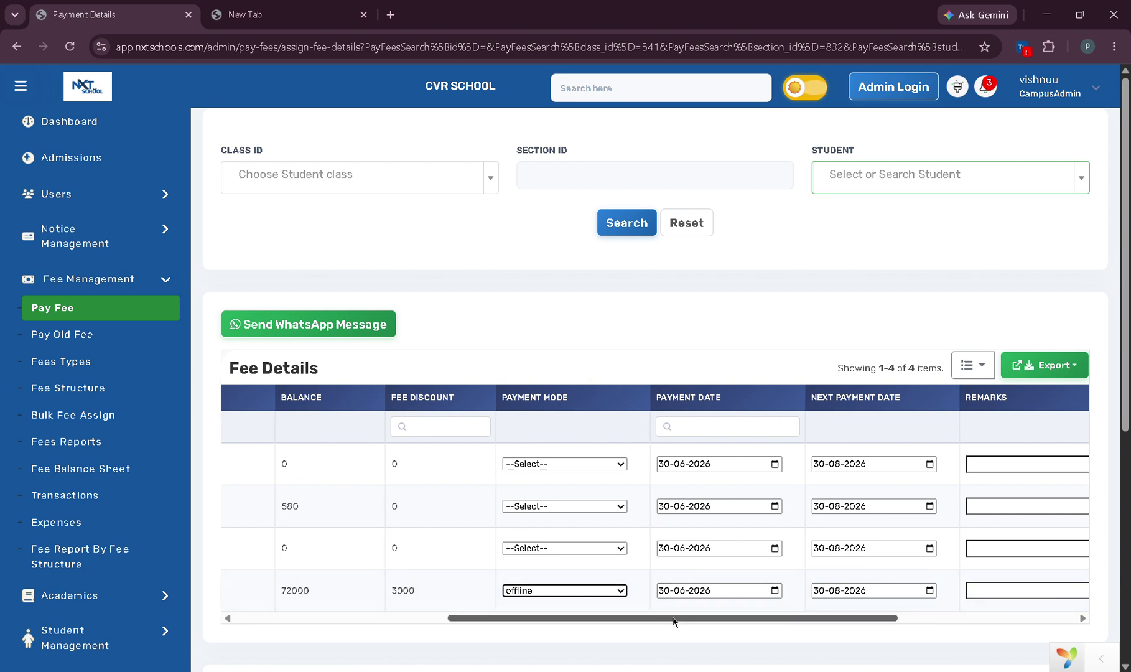
scroll(676, 619, "right", 12)
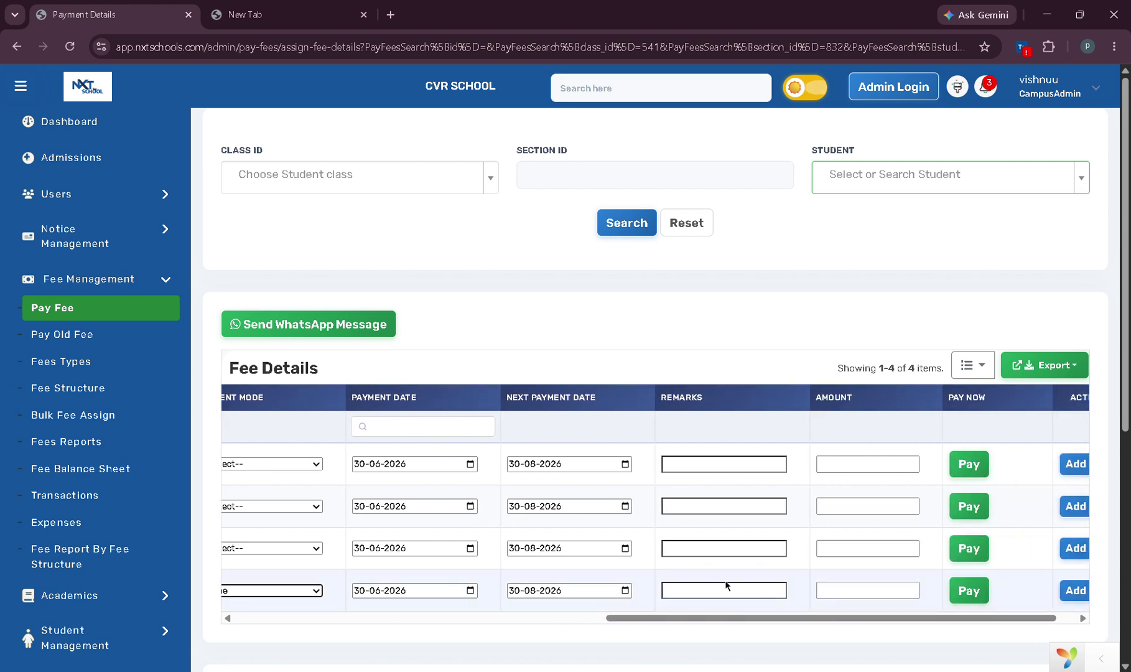
left_click(850, 599)
type("720000")
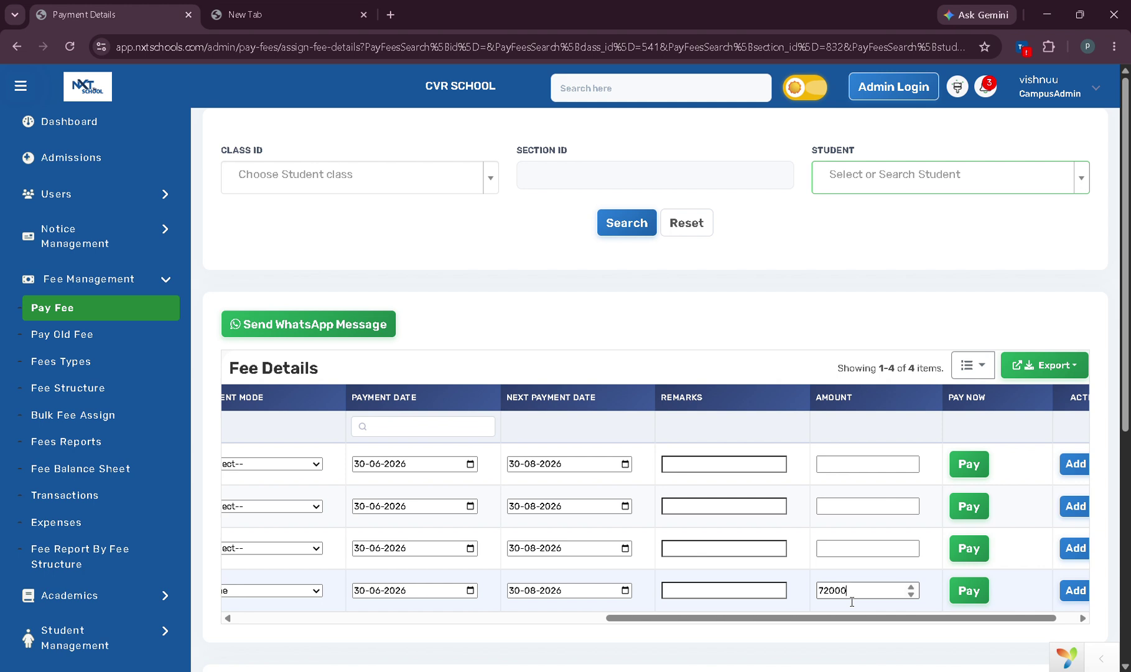
left_click(969, 600)
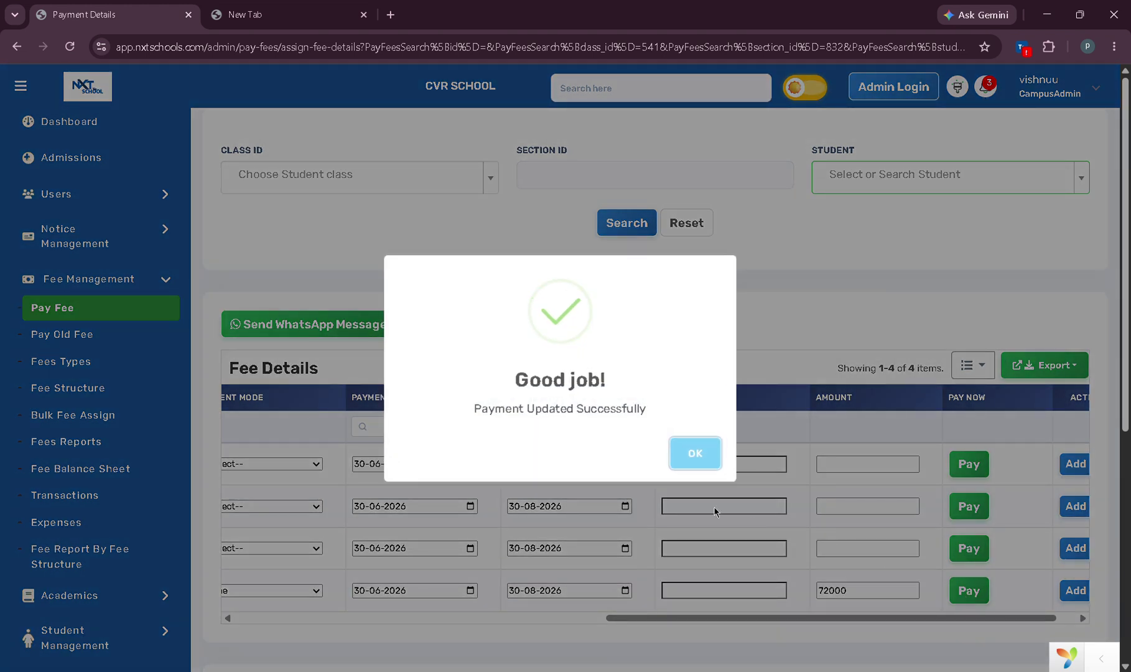
Open the receipt for the 72000 halfyearly fee payment in Payment Details.
scroll(651, 411, "down", 1)
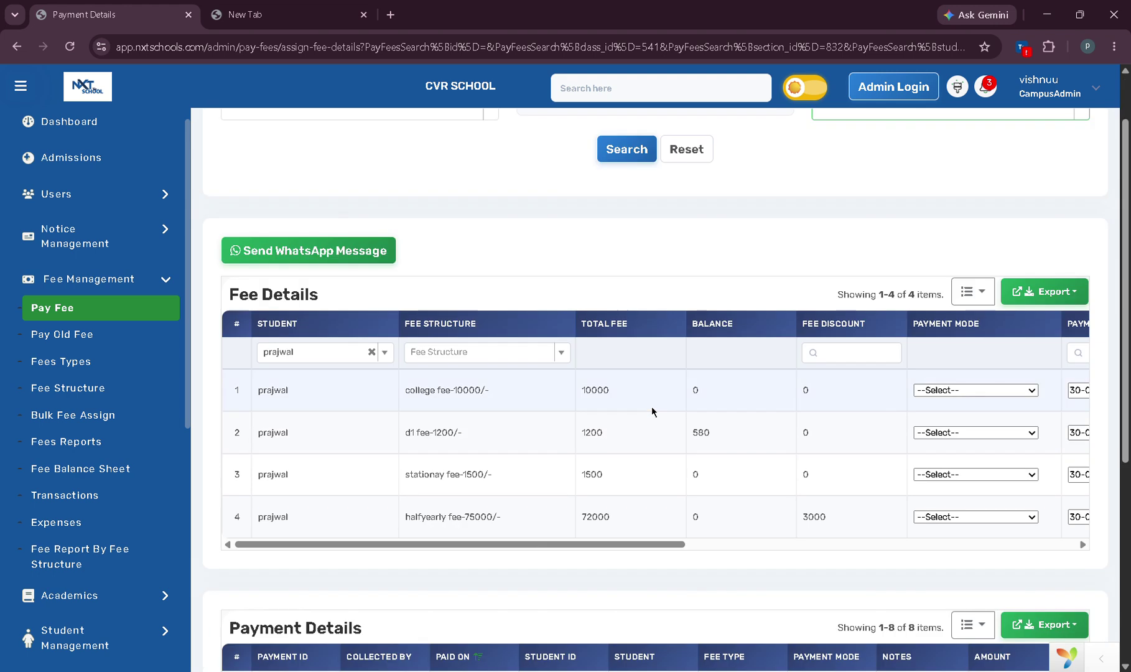
scroll(652, 406, "down", 1)
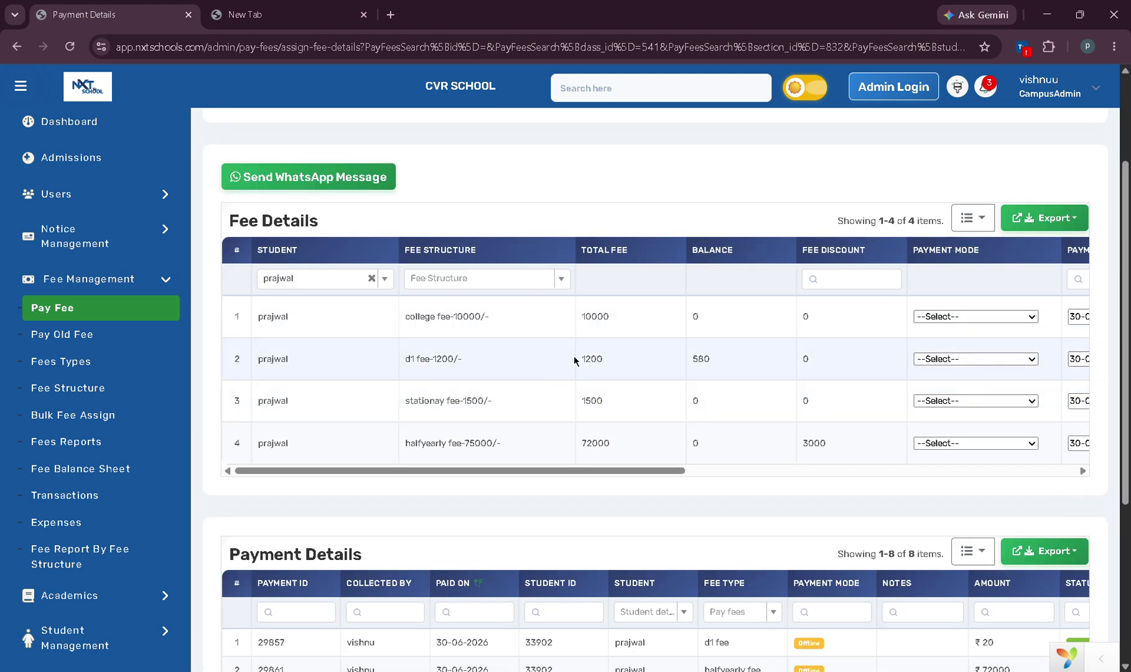
scroll(809, 361, "down", 3)
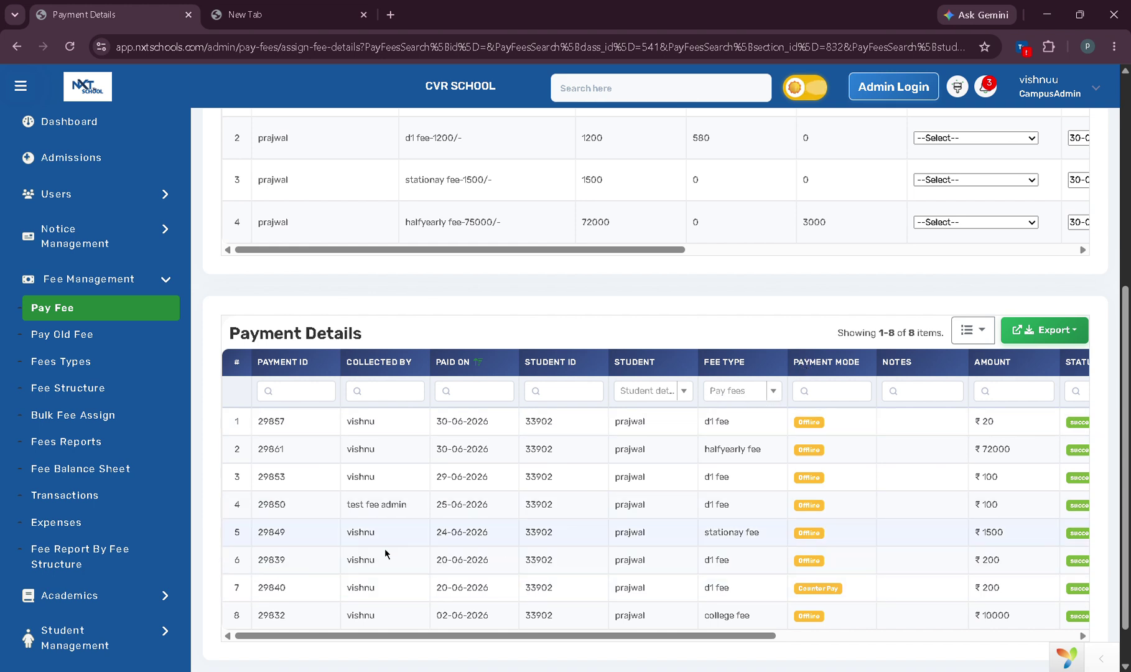
left_click_drag(371, 637, 329, 619)
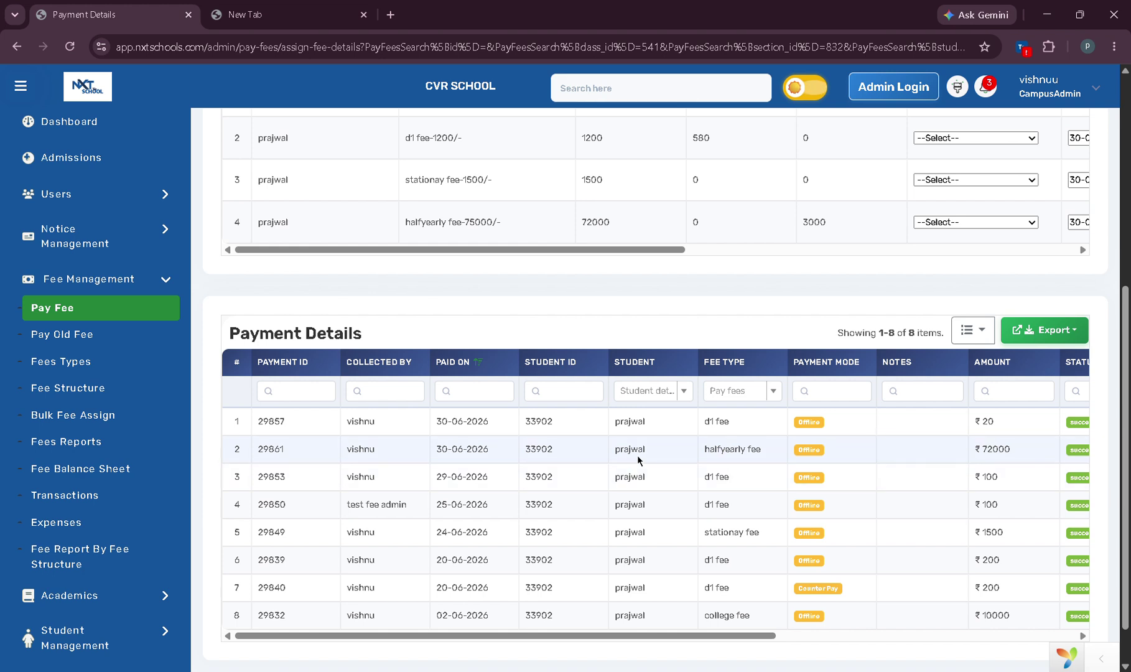
left_click_drag(604, 636, 782, 616)
left_click(926, 449)
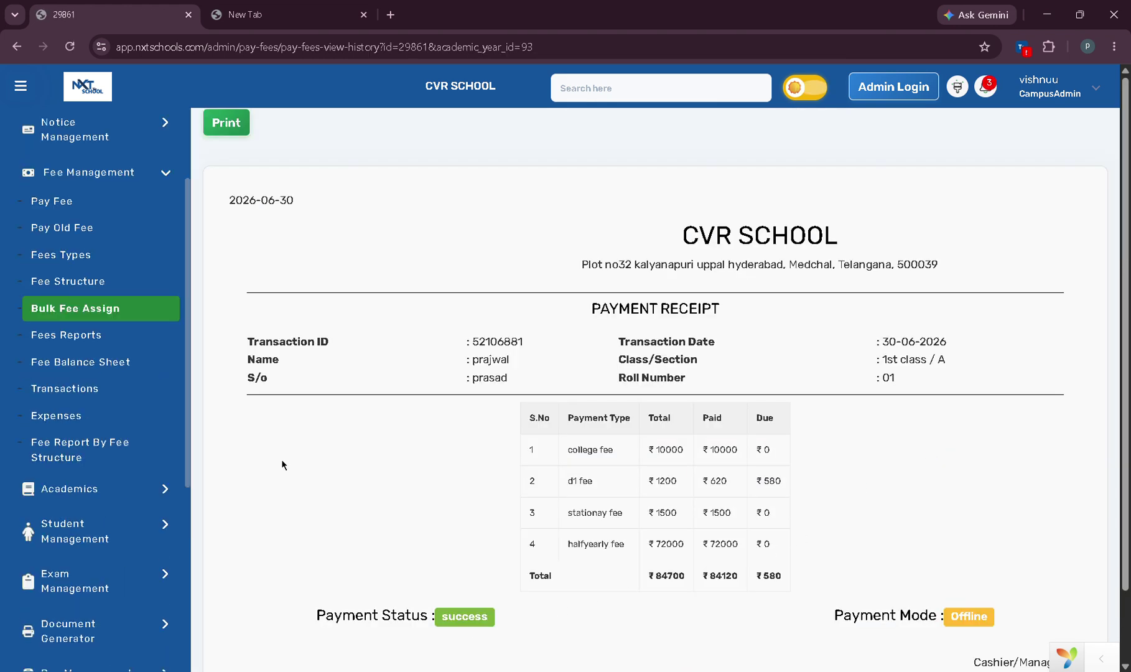